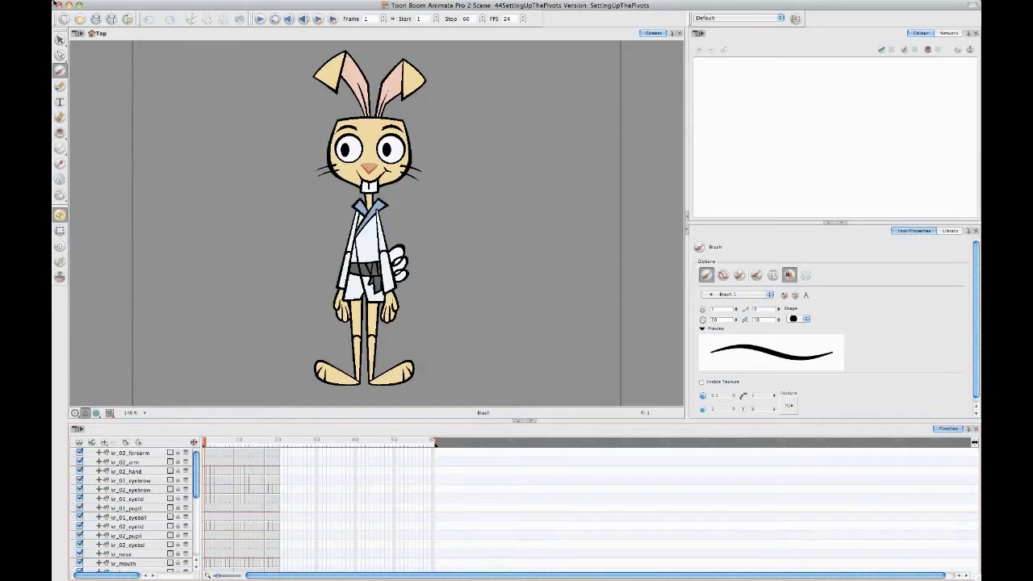
- Activate the Pivot tool and select the kr_02_hand drawing on the first frame
drag(433, 307, 470, 302)
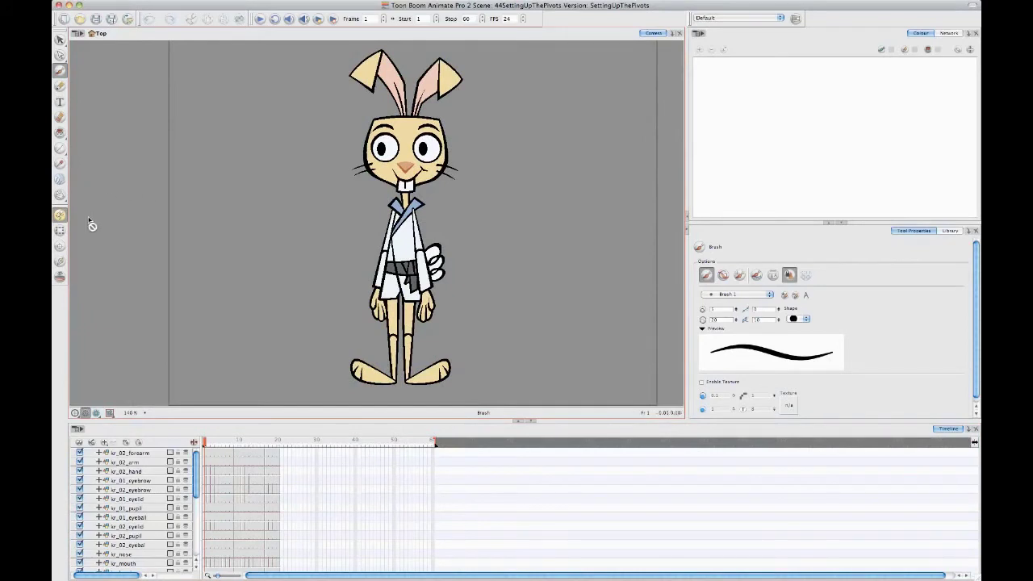
click(59, 246)
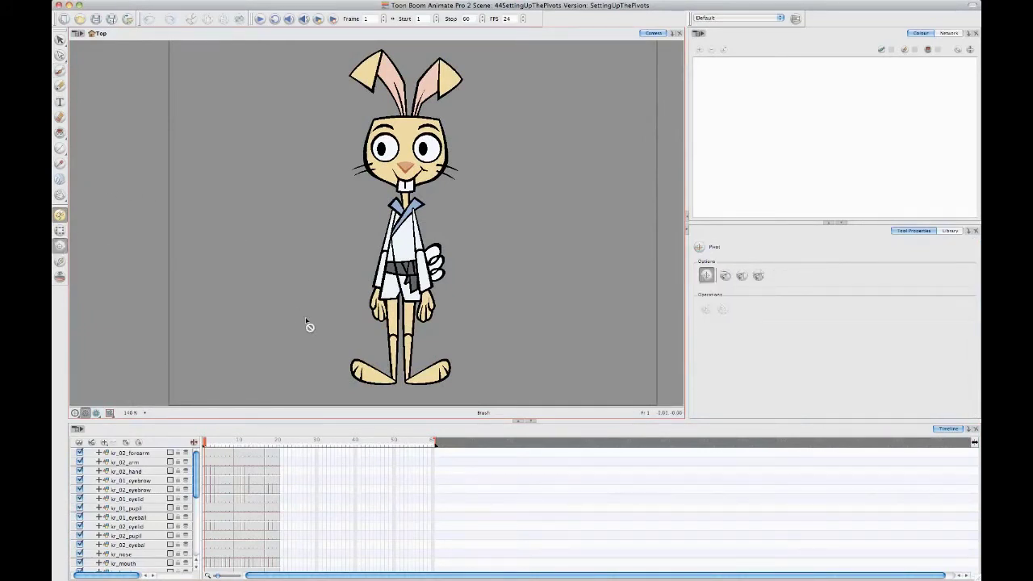
drag(444, 340, 440, 327)
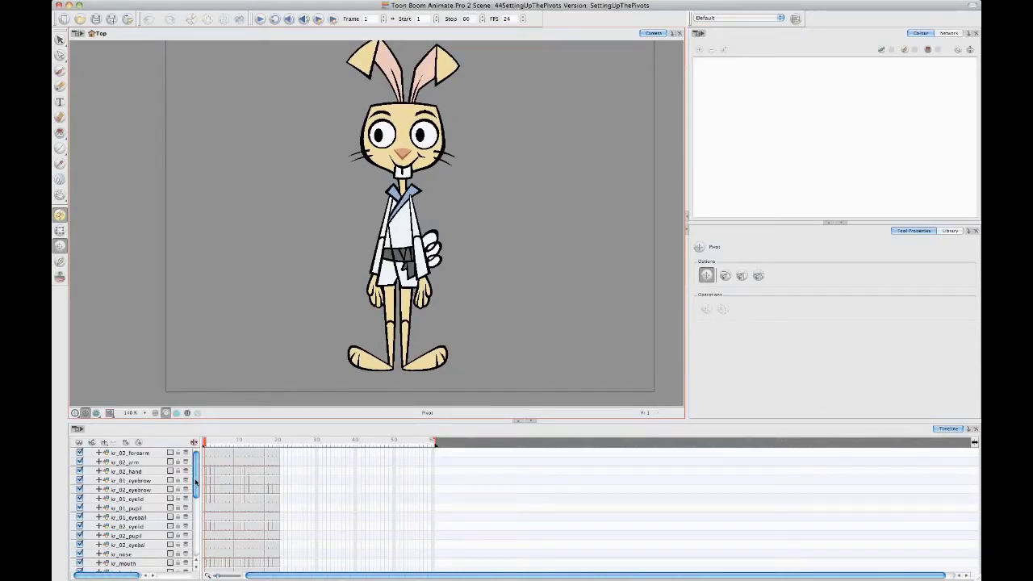
mouse_move(196, 483)
mouse_down()
mouse_move(196, 506)
mouse_move(199, 472)
mouse_up()
click(203, 472)
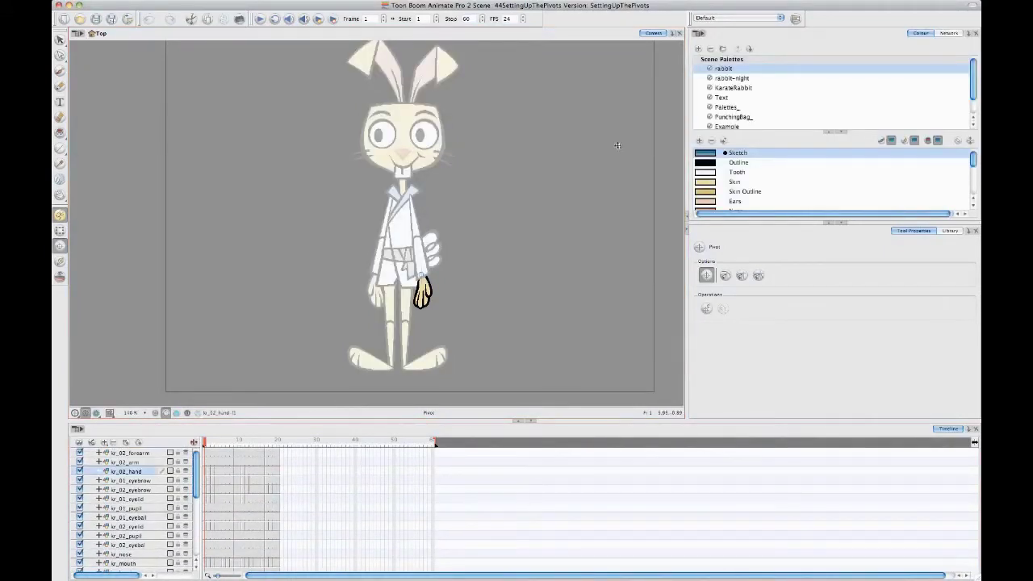
- Open the kr_02_hand drawing in a Drawing view, set its pivot at the wrist end, and return to the Camera view
click(673, 34)
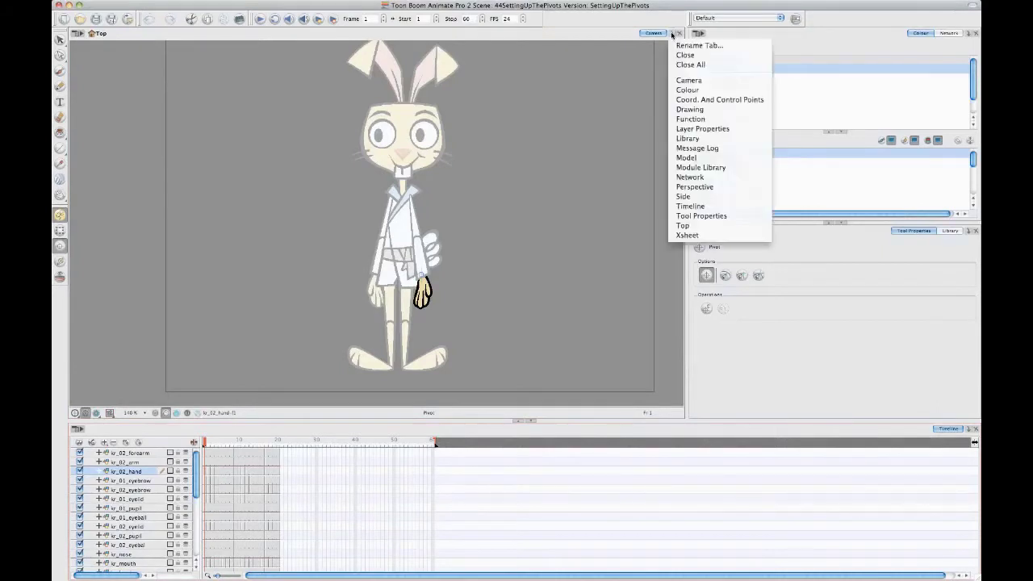
click(689, 109)
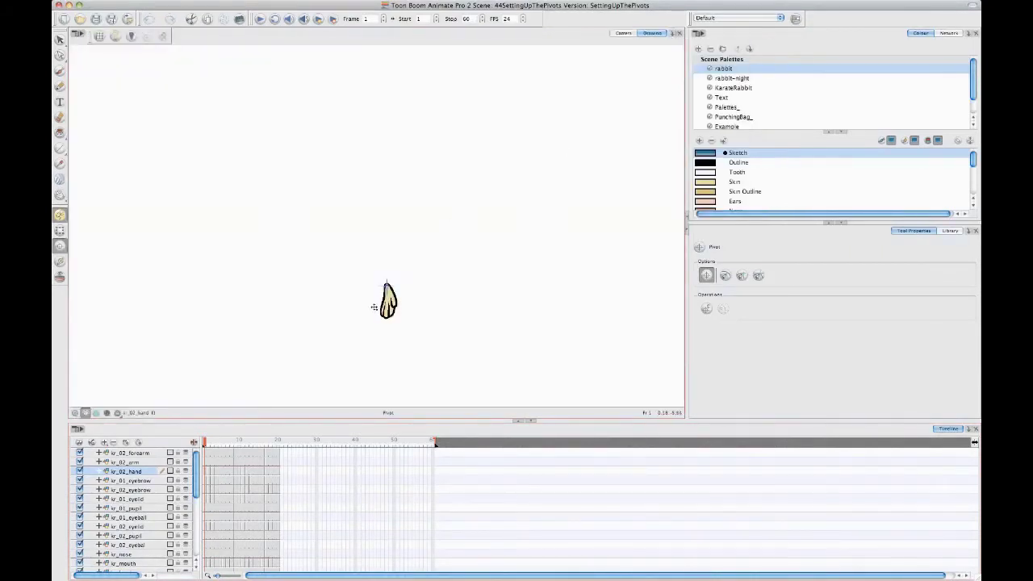
drag(402, 318, 402, 288)
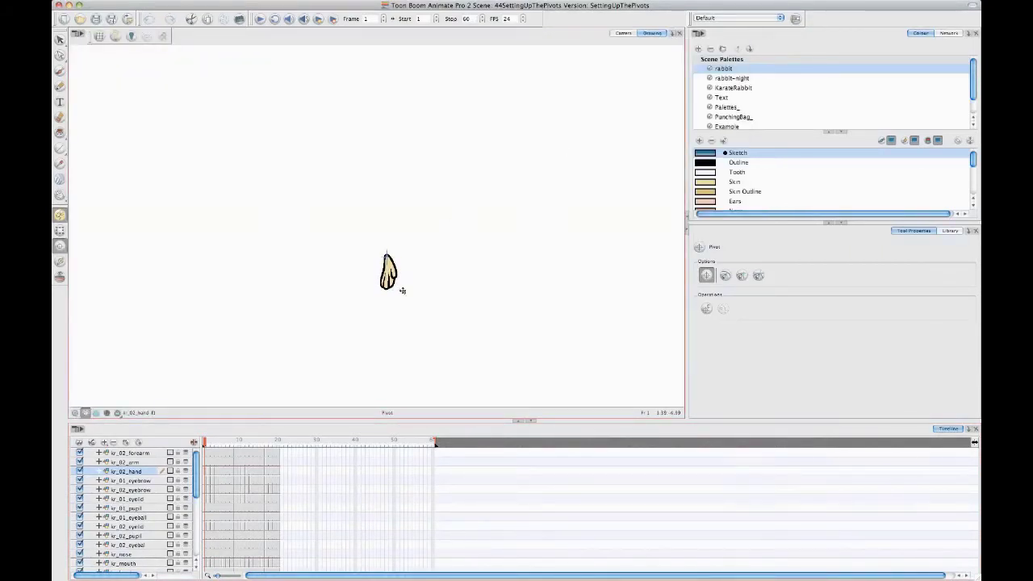
key(2)
key(2)
key(2)
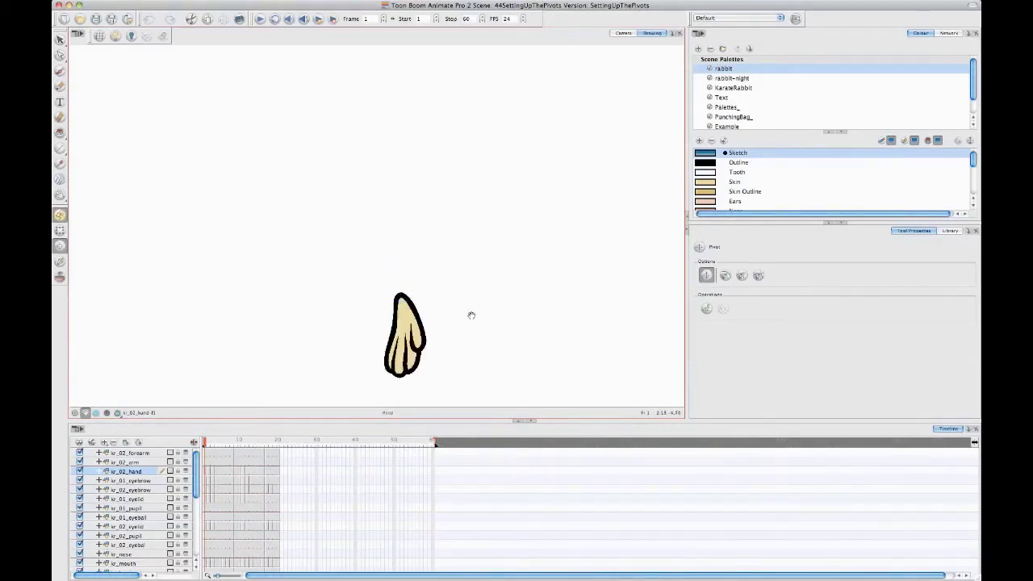
drag(446, 282, 445, 233)
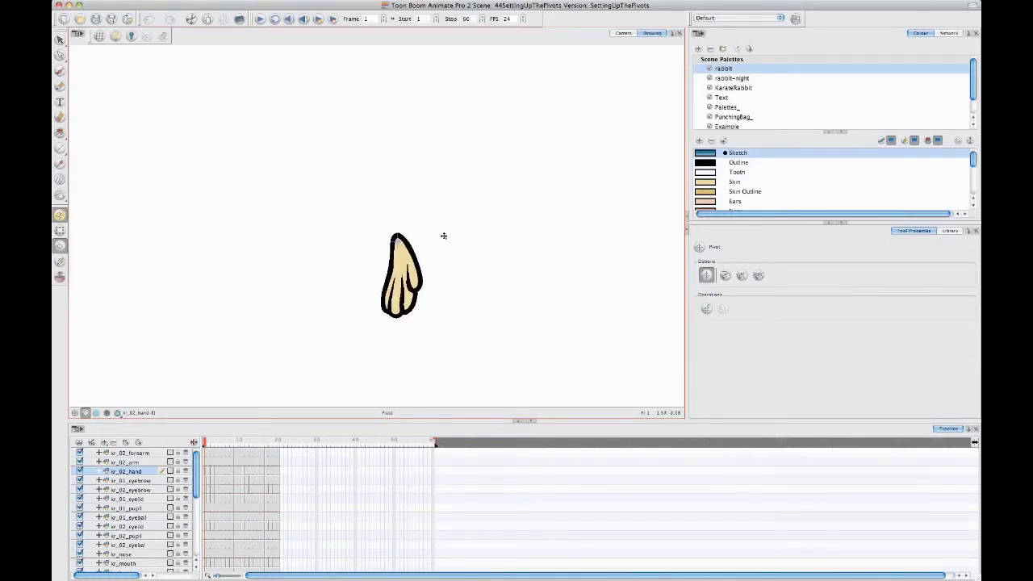
click(493, 255)
click(397, 239)
click(622, 33)
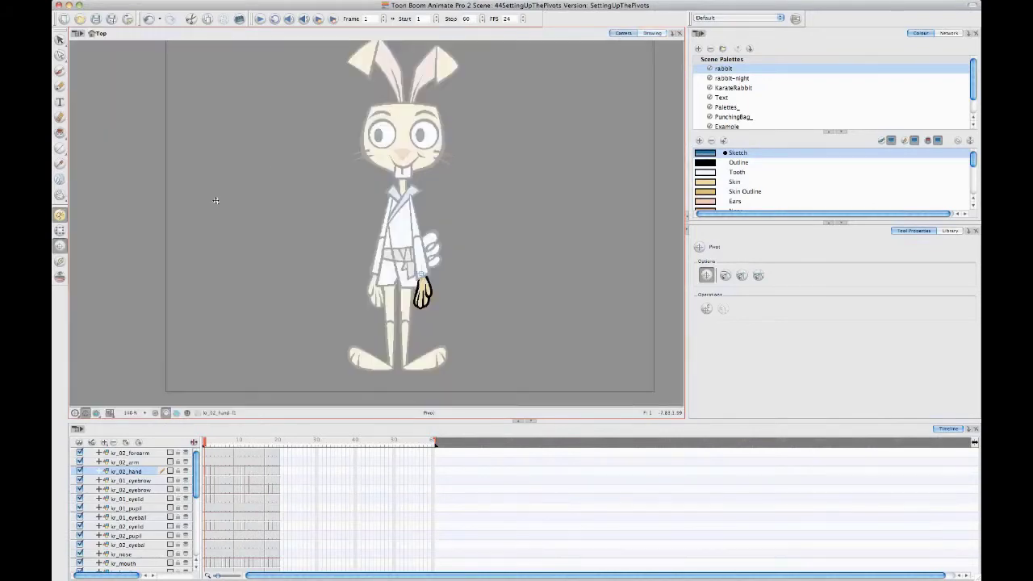
- Try rotating the hand outward around its wrist pivot with the Transform tool, and undo the rotation
click(59, 230)
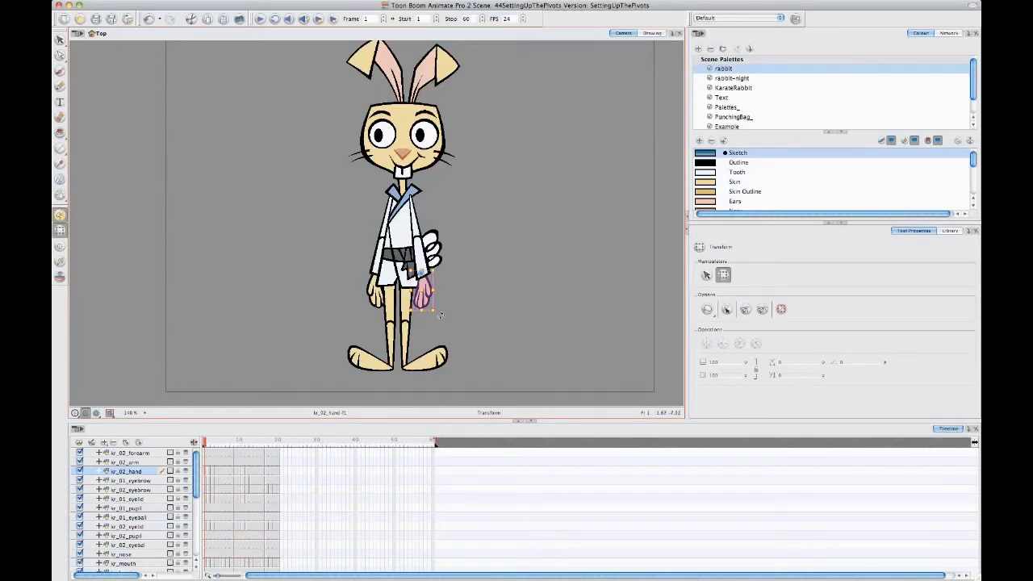
drag(448, 322, 500, 271)
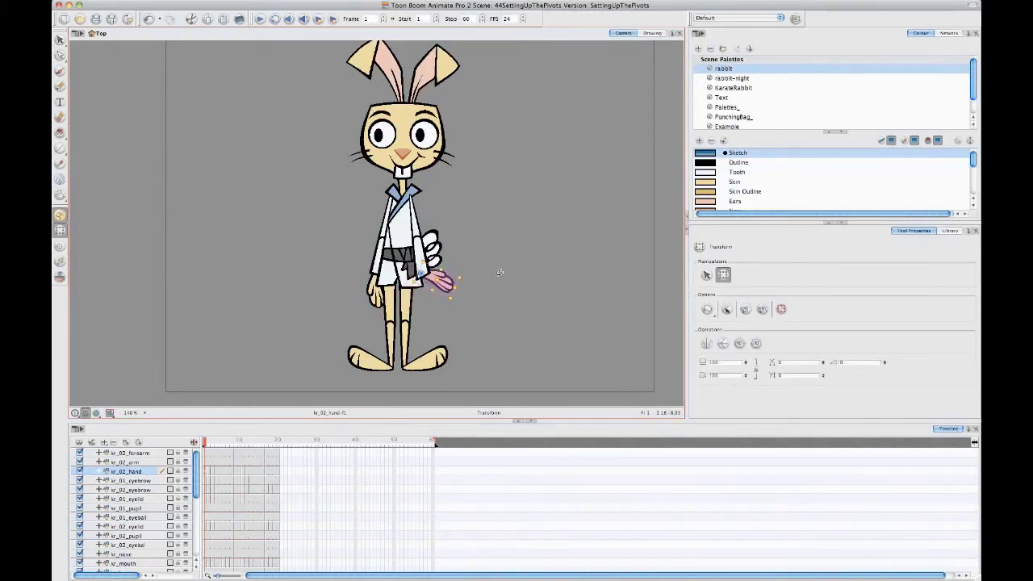
key(ctrl+z)
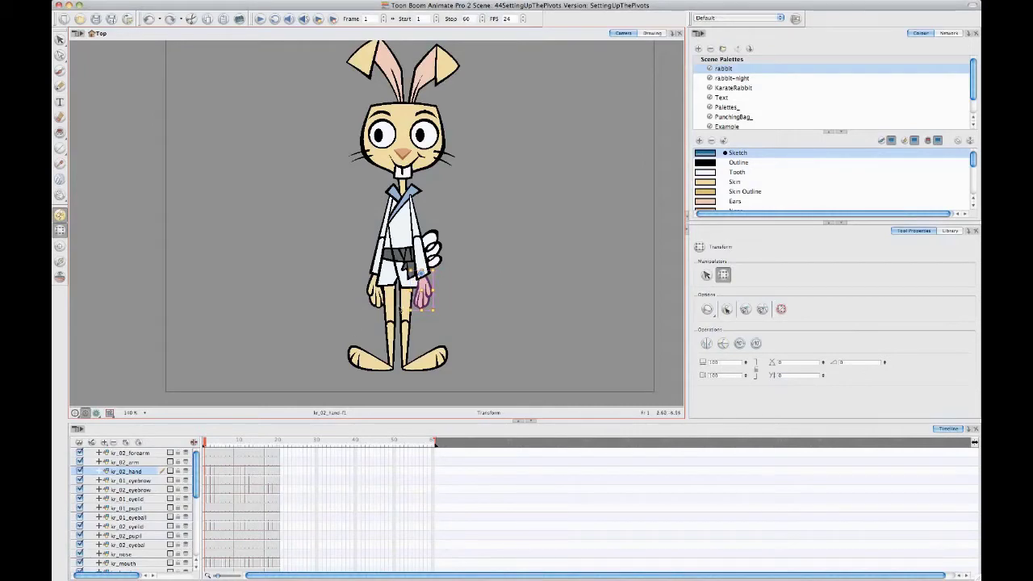
- Add a parent peg to the kr_02_hand layer, select the peg, and display the toolbar with the separate transform tools
click(138, 443)
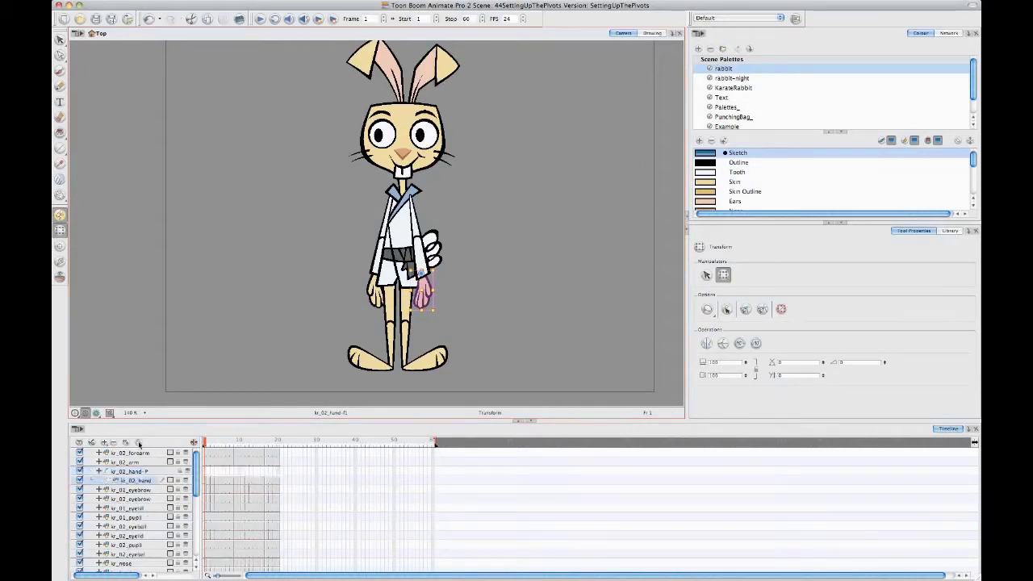
click(204, 472)
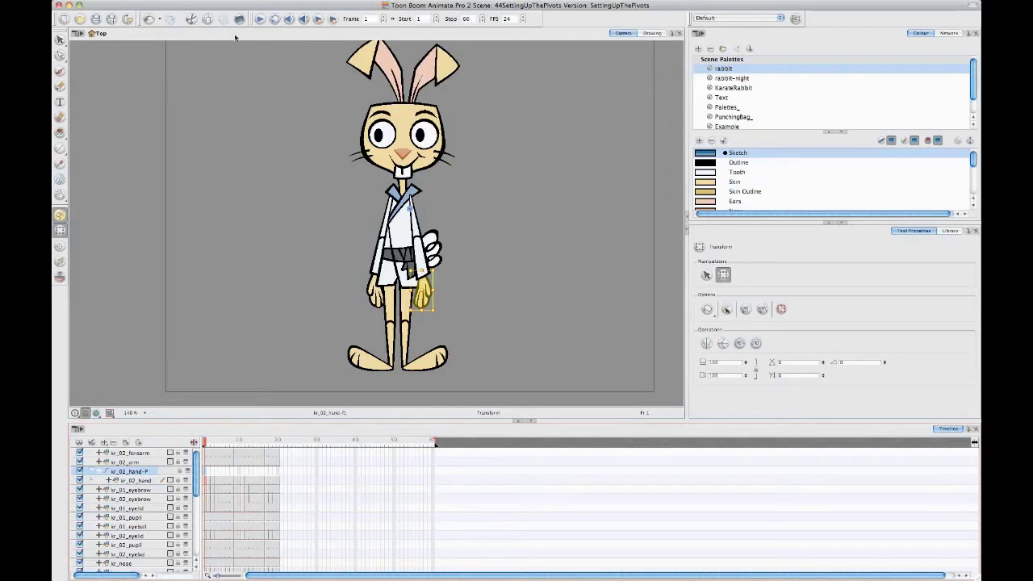
right_click(575, 20)
click(597, 24)
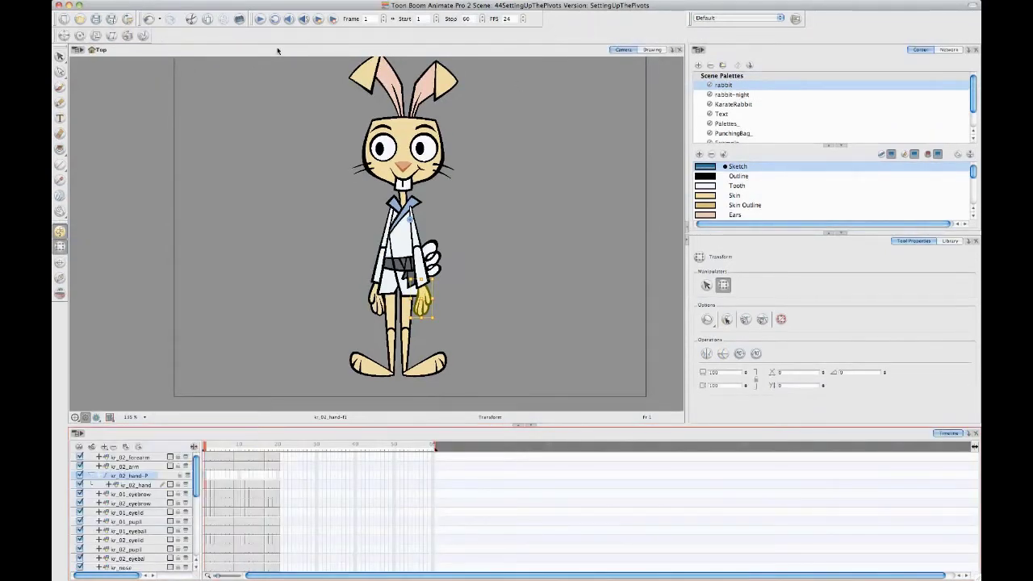
- Try the Rotate tool on the hand's peg, switch back to the Pivot tool, and undo the addition of the peg
click(80, 35)
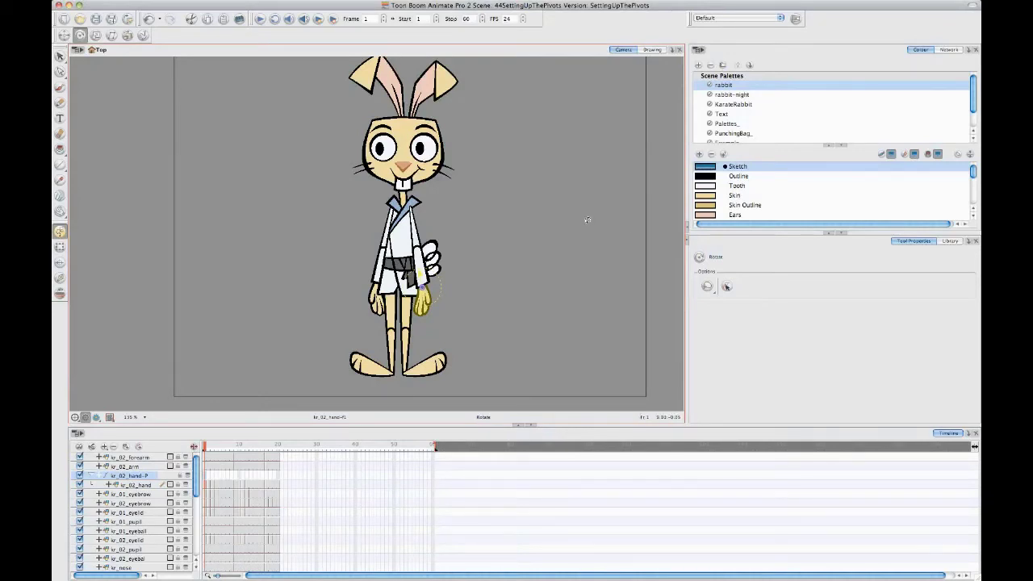
key(super+z)
click(59, 262)
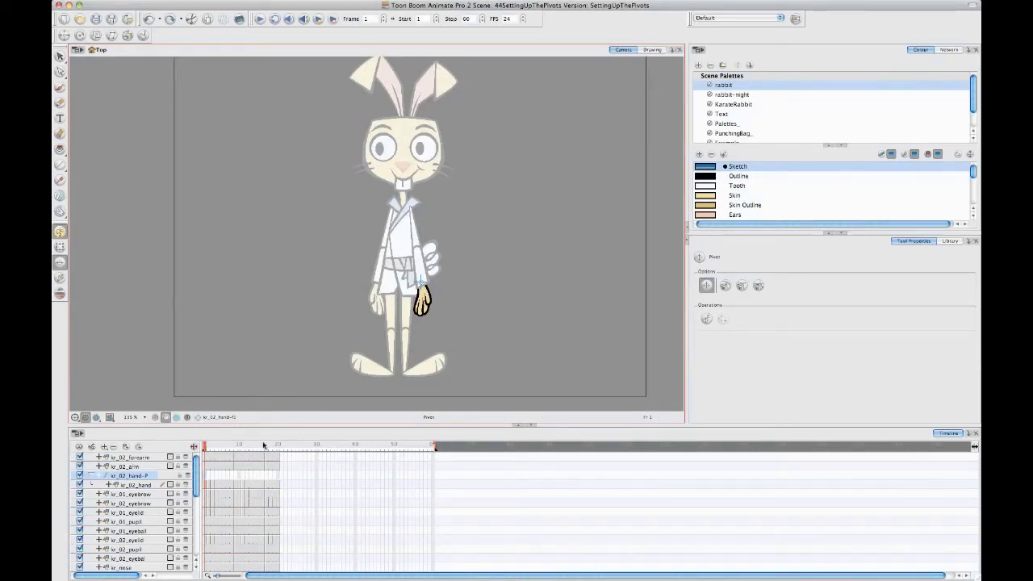
key(super+z)
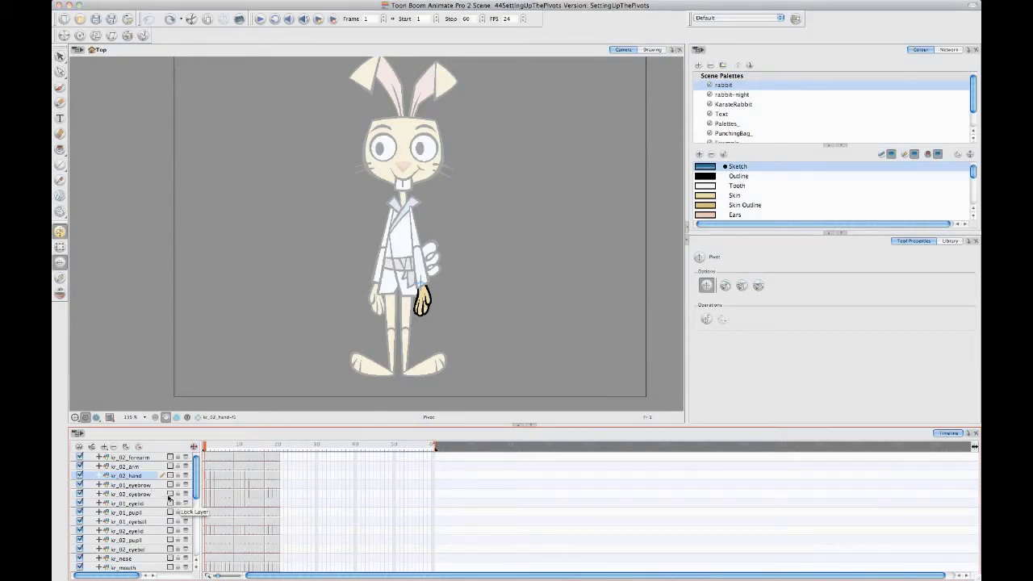
- Add a parent peg to the kr_02_hand layer and set its Use Embedded Pivots option to Apply Embedded Pivot on Parent Peg
click(139, 449)
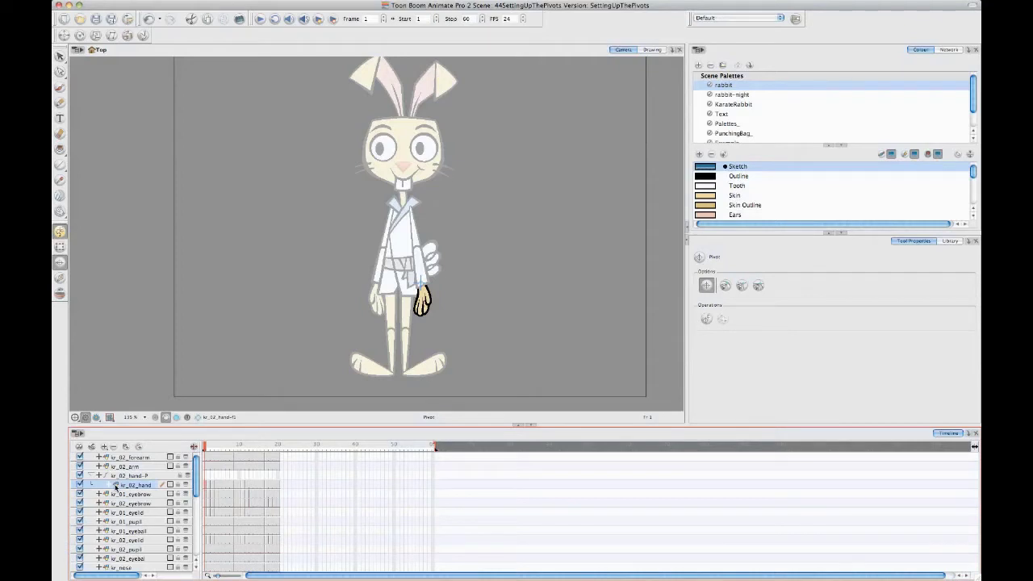
key(super+Tab)
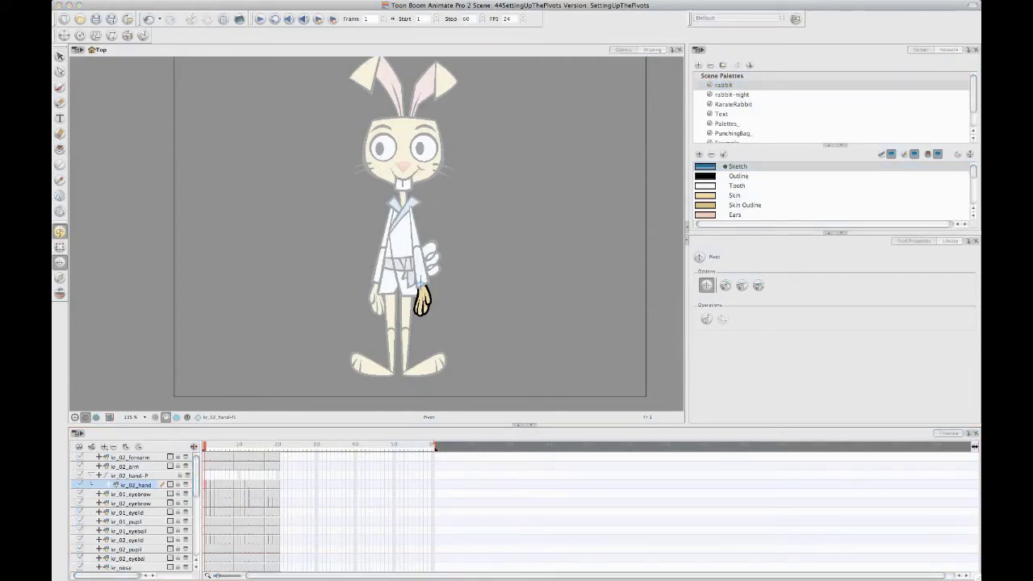
drag(381, 106, 622, 206)
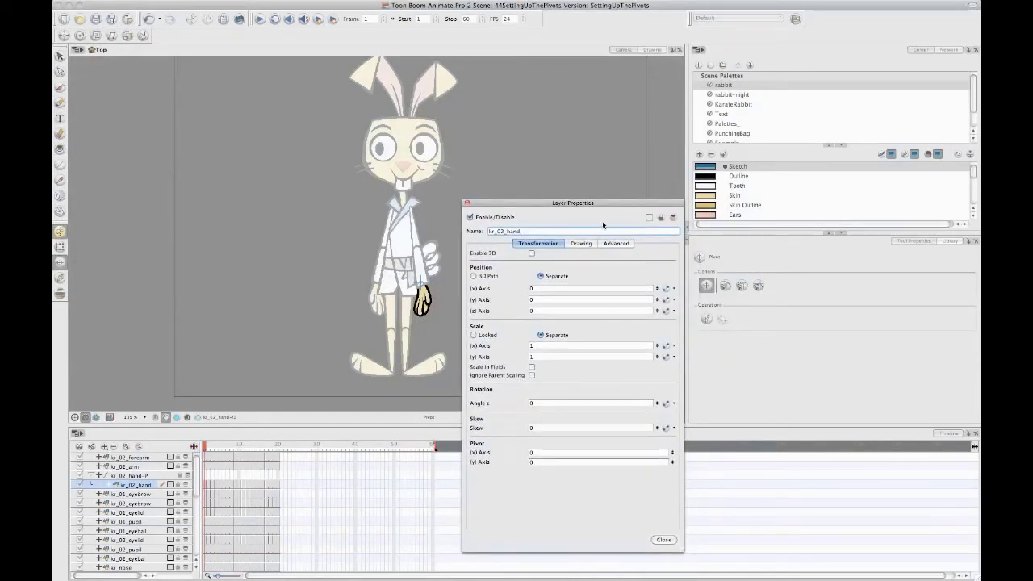
click(588, 246)
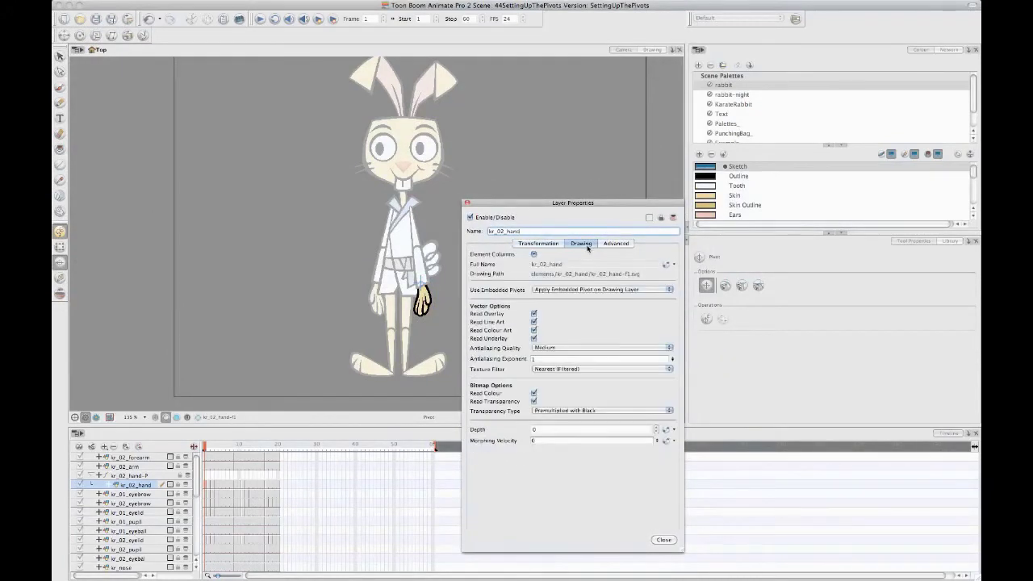
click(587, 290)
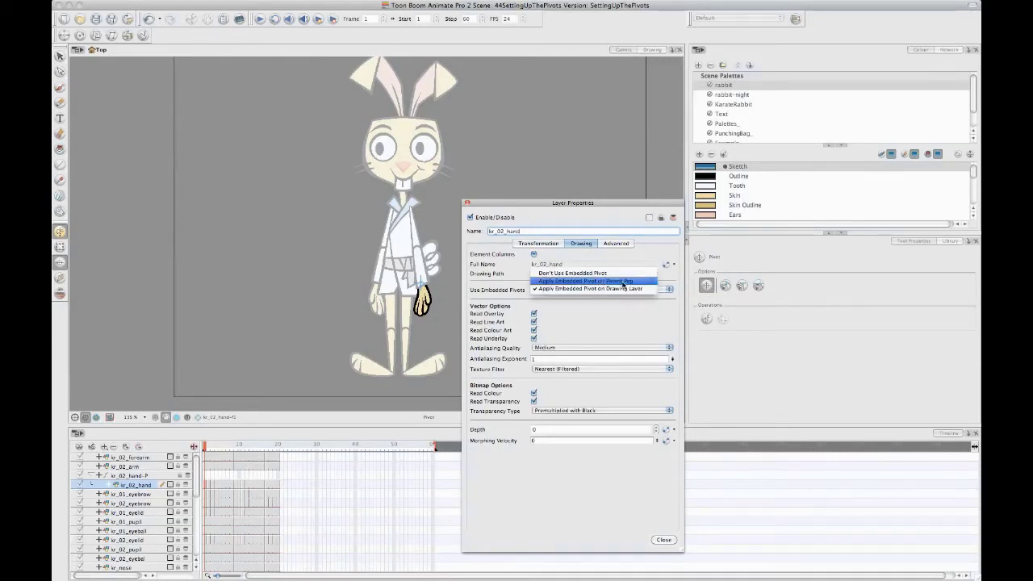
click(623, 284)
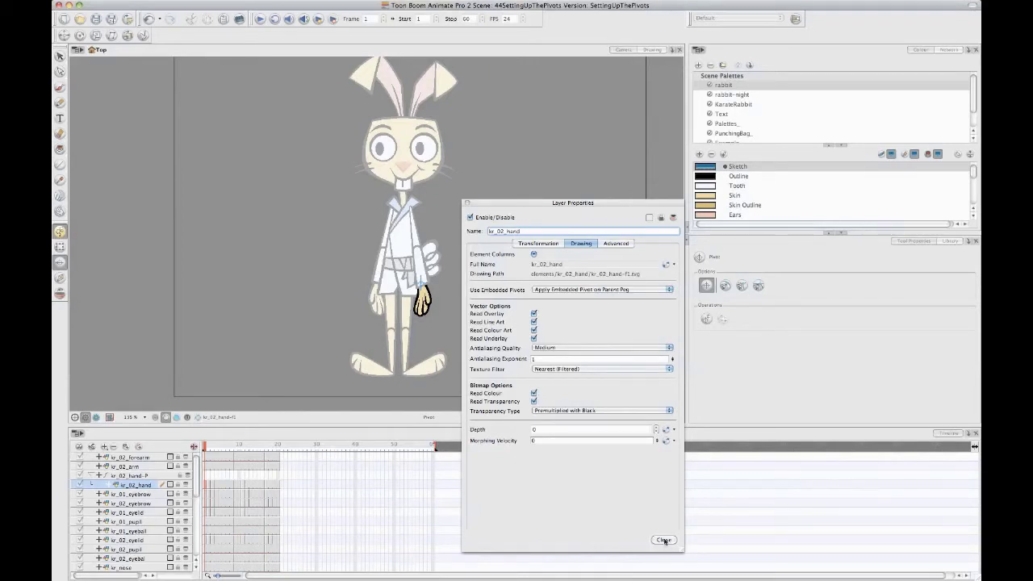
click(665, 541)
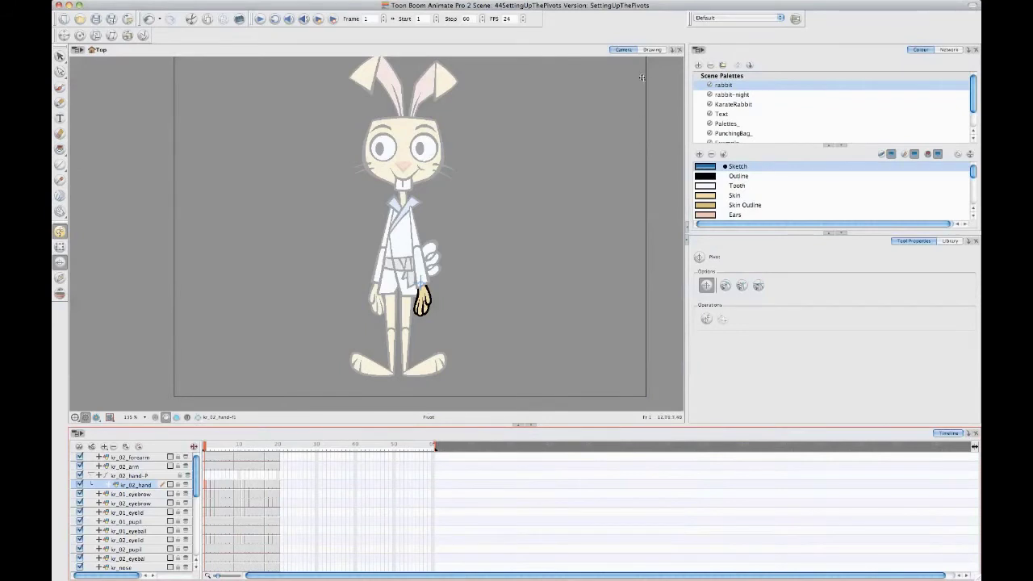
- Add a Layer Properties view to the workspace and dock it beside the Camera view
click(675, 51)
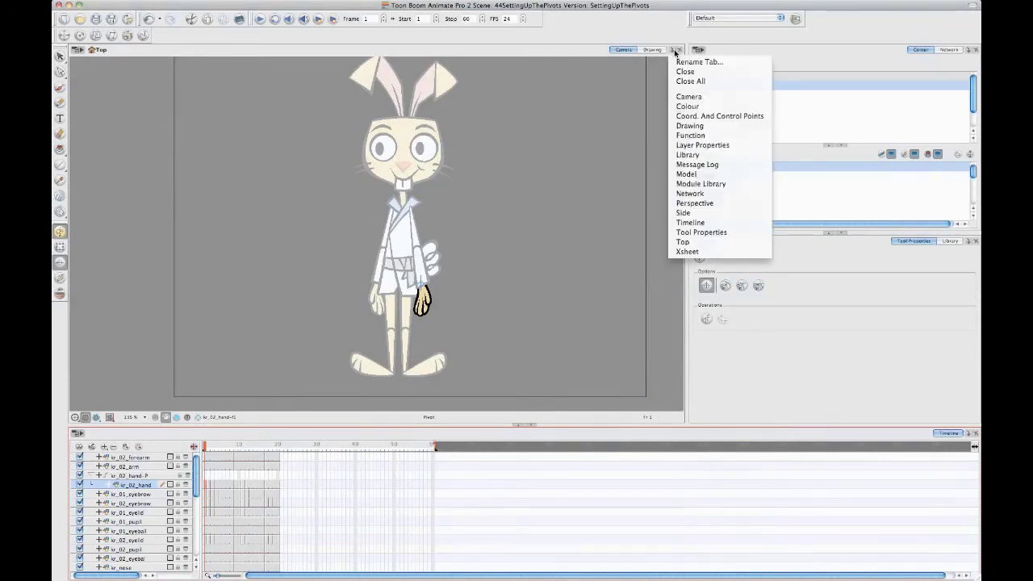
click(702, 145)
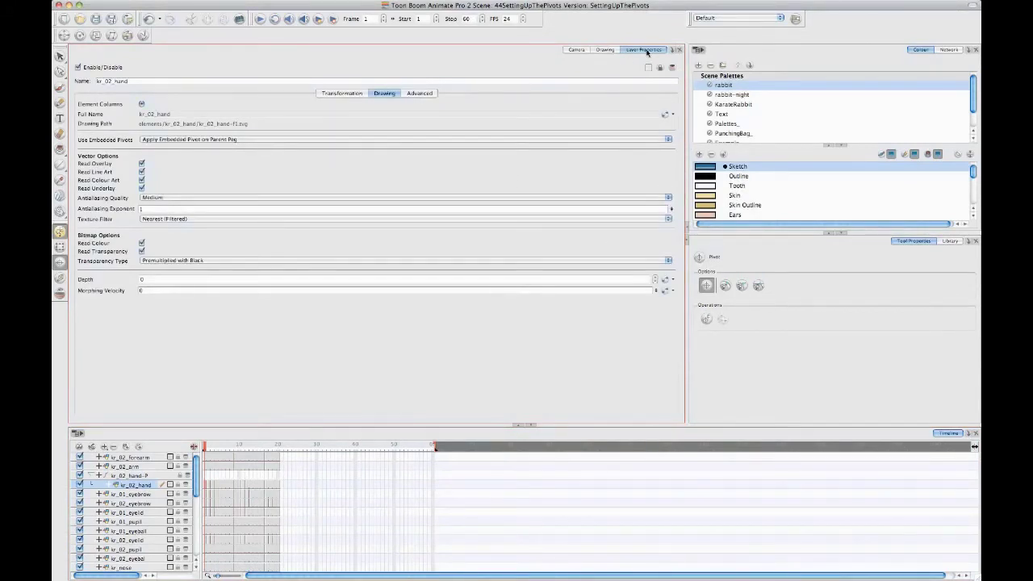
drag(647, 52, 680, 97)
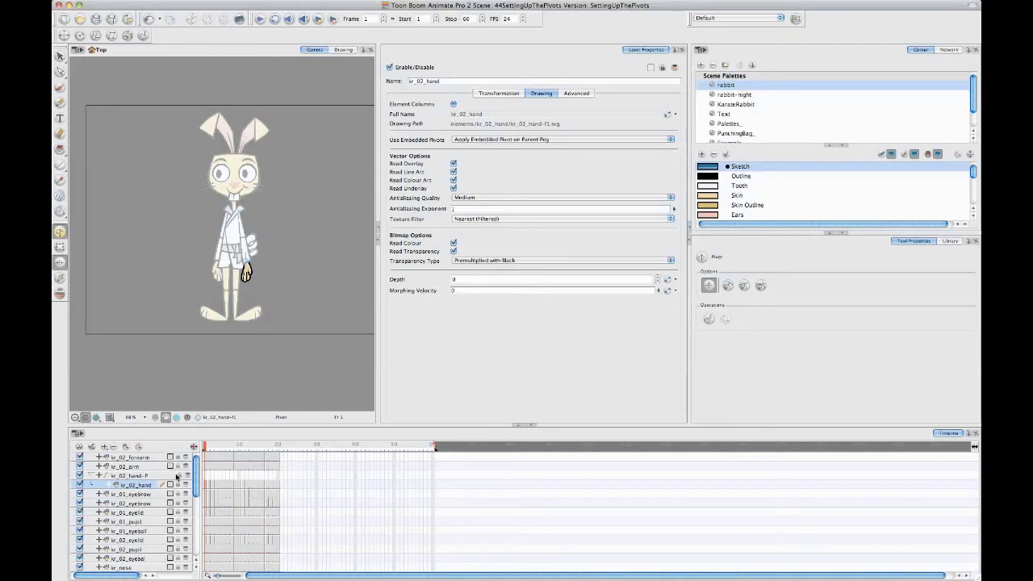
- Undo the peg on the hand layer, and add a parent peg to every rabbit layer at once
key(super+z)
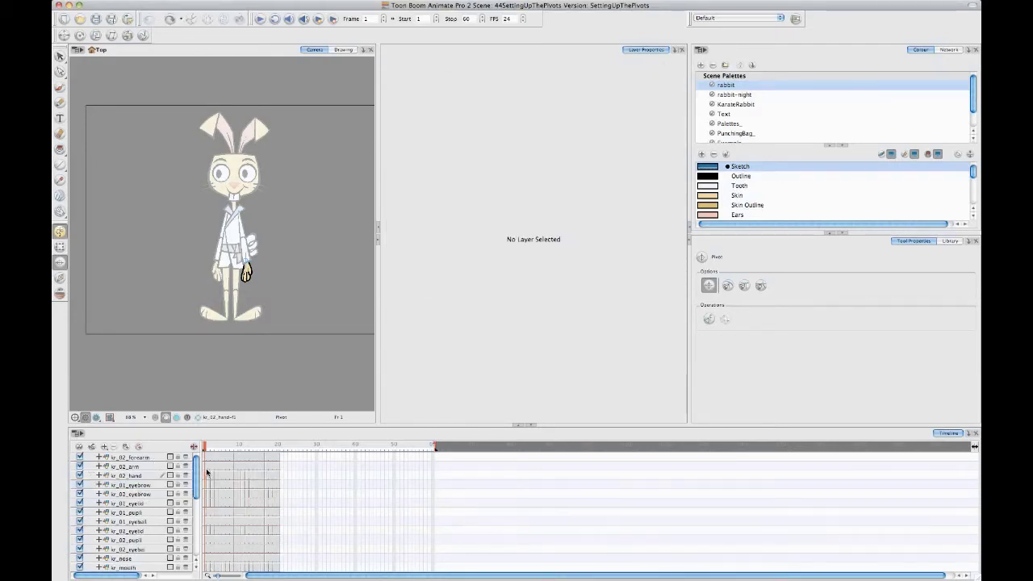
click(152, 457)
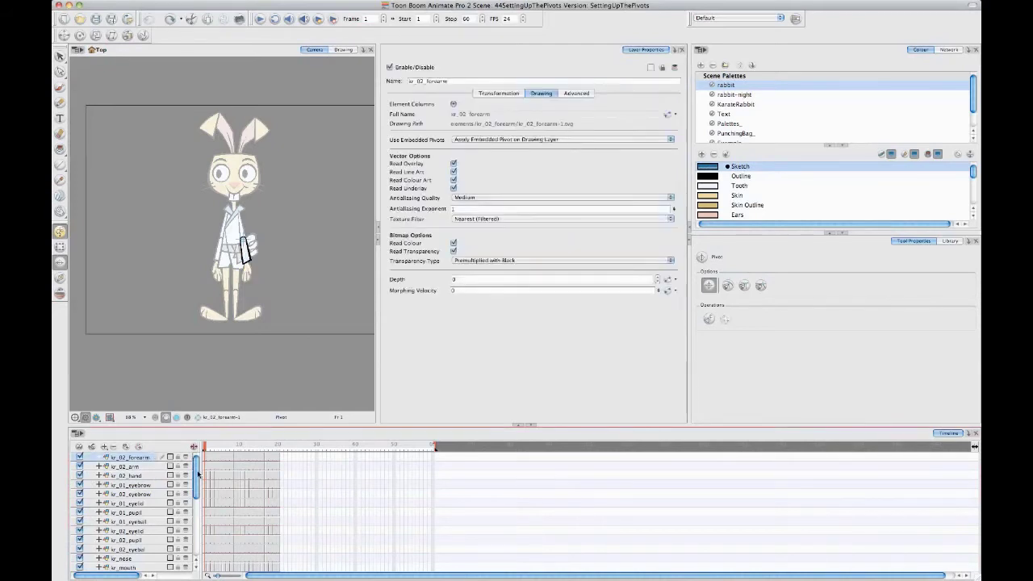
scroll(196, 477, down, 5)
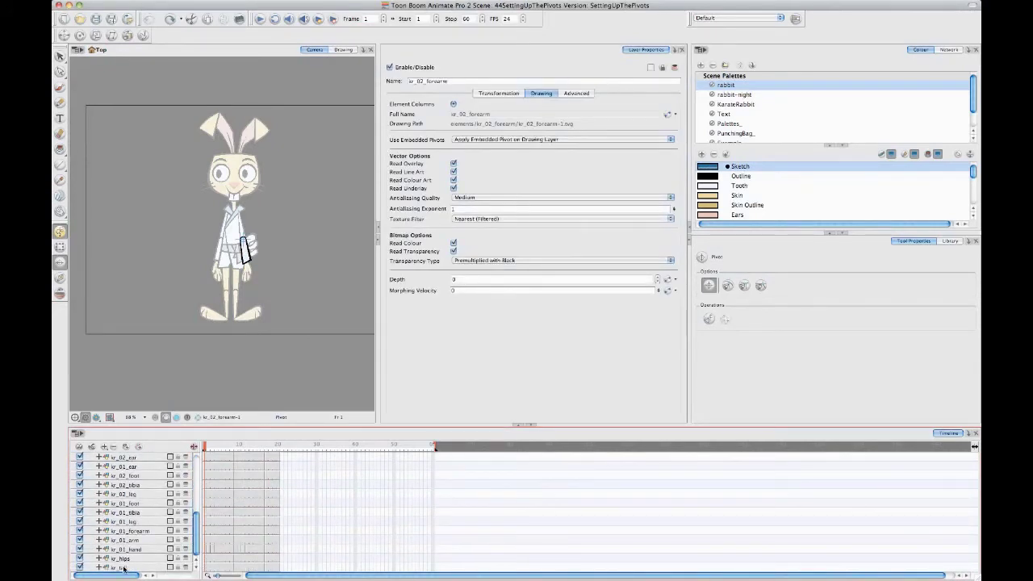
key(super+a)
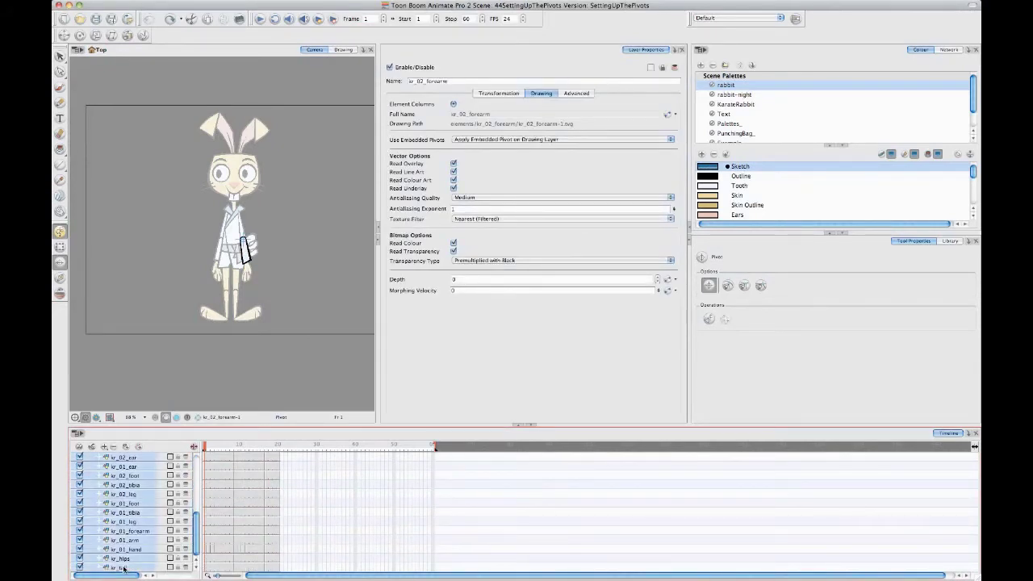
click(139, 448)
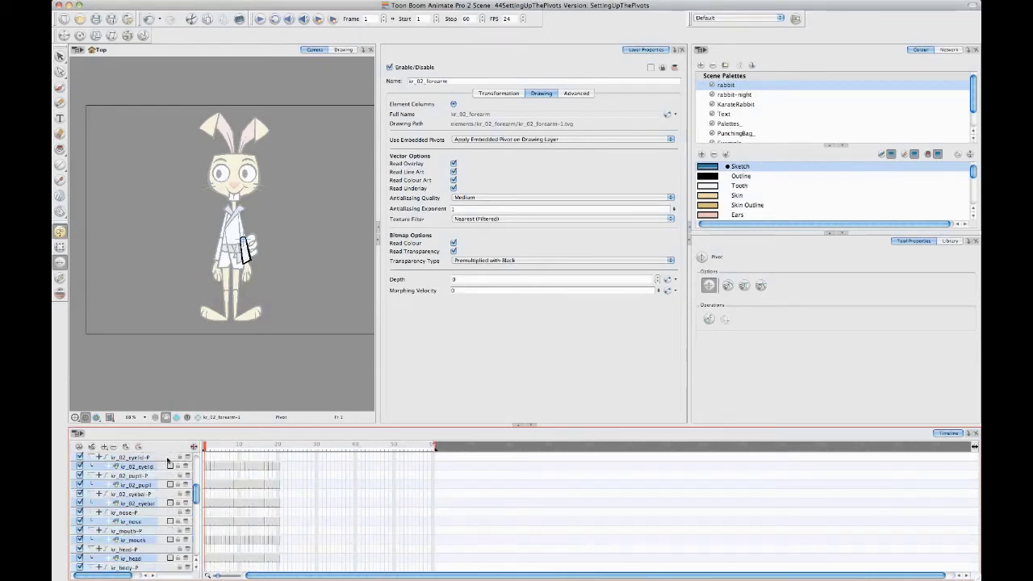
- Set Use Embedded Pivots to Apply Embedded Pivot on Parent Peg for the kr_02_eyelid and kr_02_pupil layers
click(207, 464)
click(207, 465)
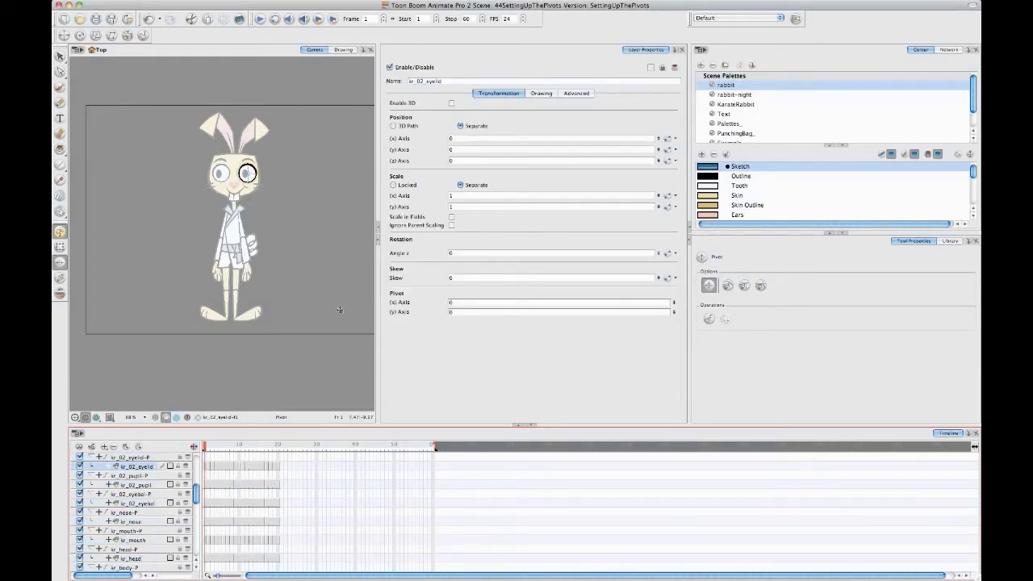
click(554, 97)
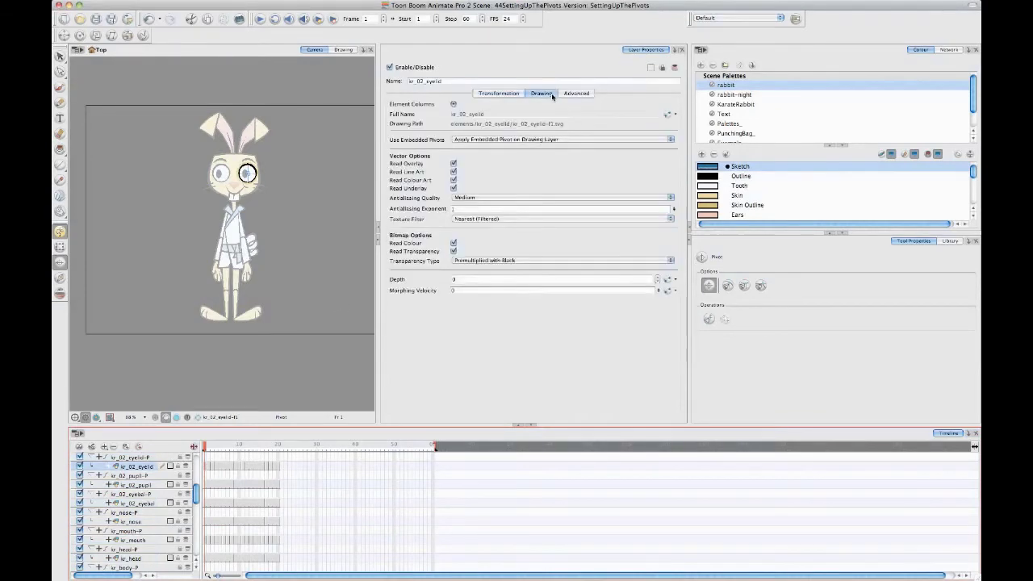
click(534, 138)
click(532, 130)
click(136, 485)
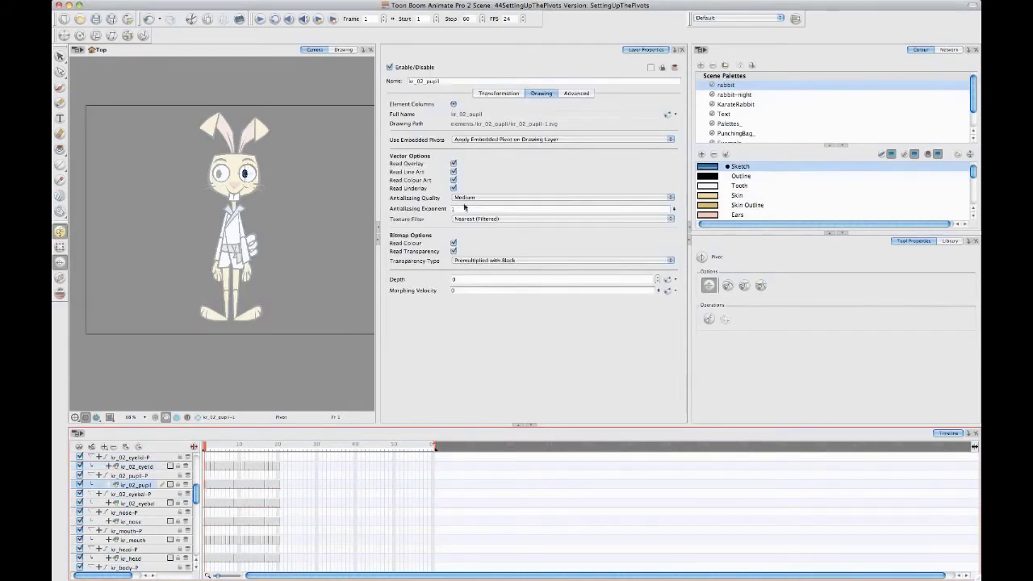
click(492, 140)
click(493, 147)
- Switch from the Colour view to the Network view and widen it to show the rabbit's whole module network
click(842, 233)
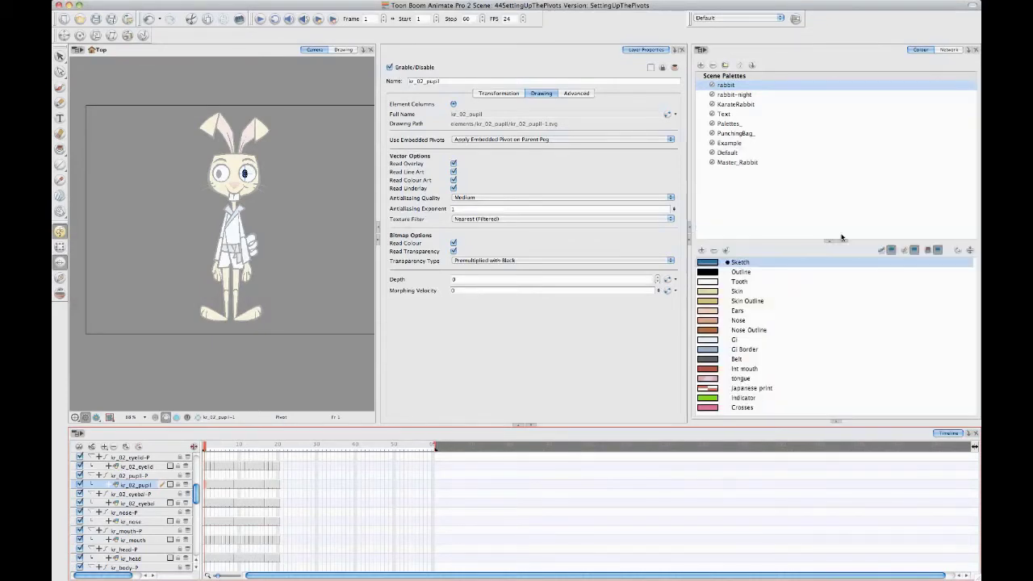
click(951, 50)
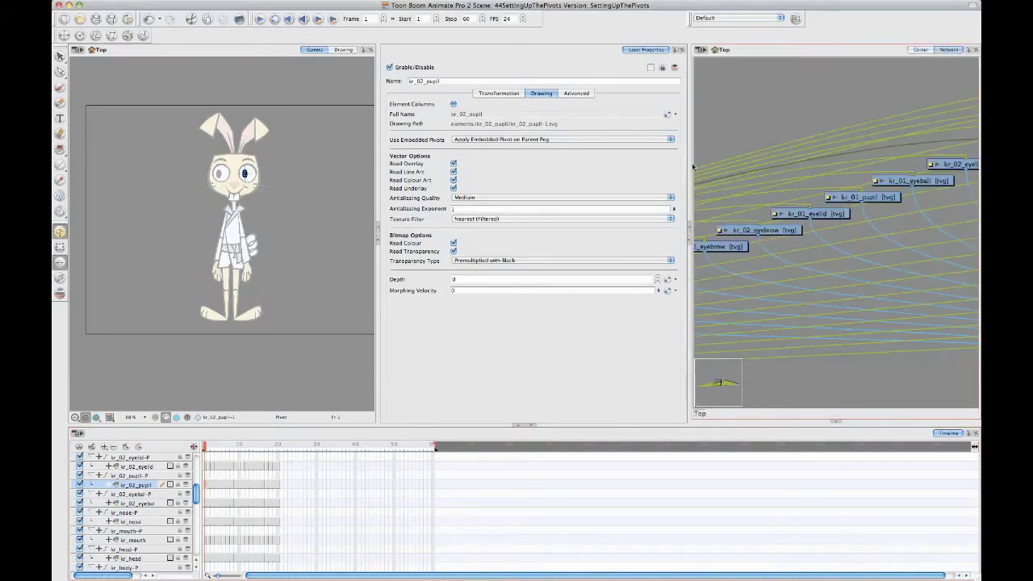
drag(690, 164, 513, 194)
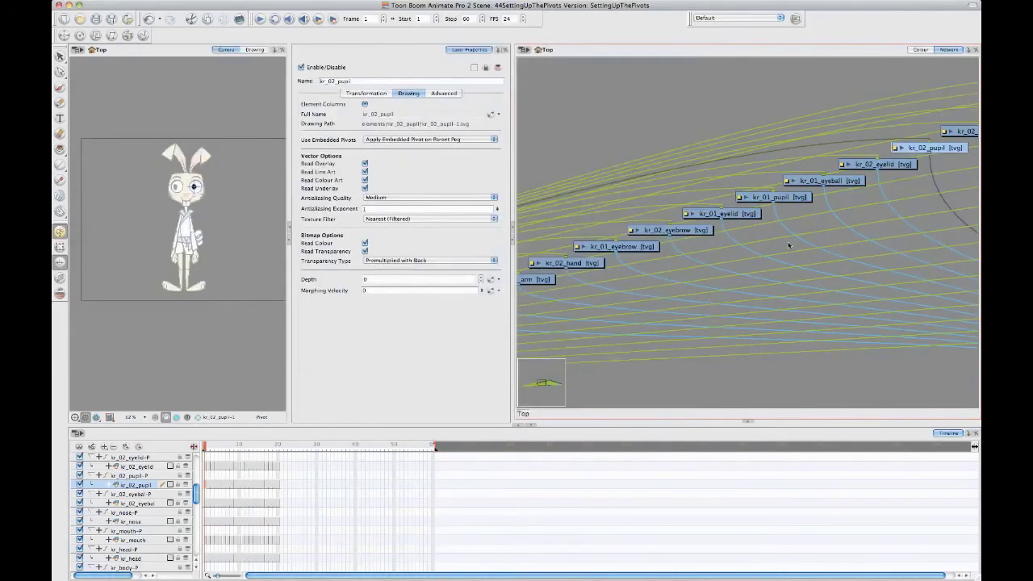
scroll(773, 292, down, 5)
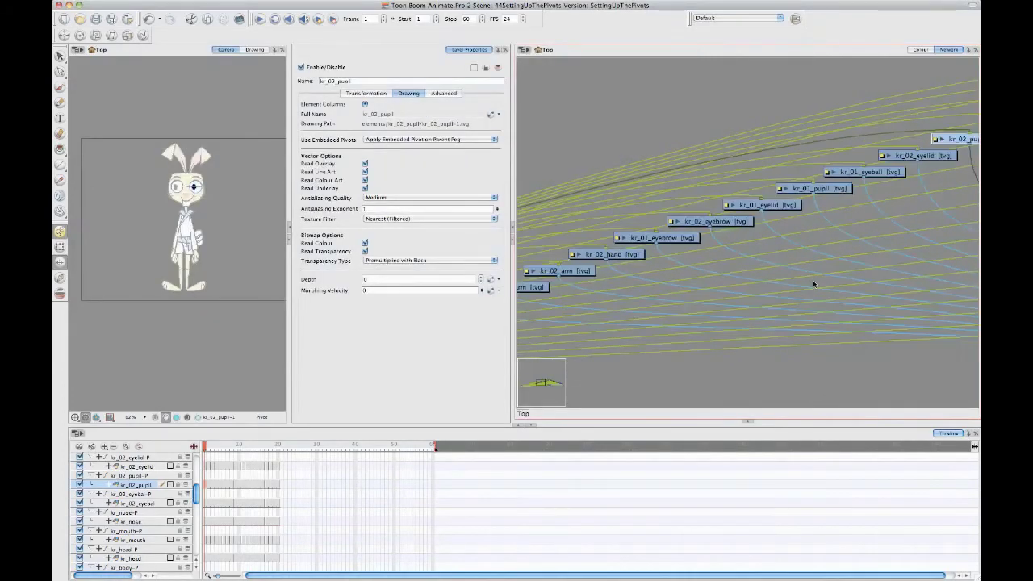
scroll(698, 275, right, 5)
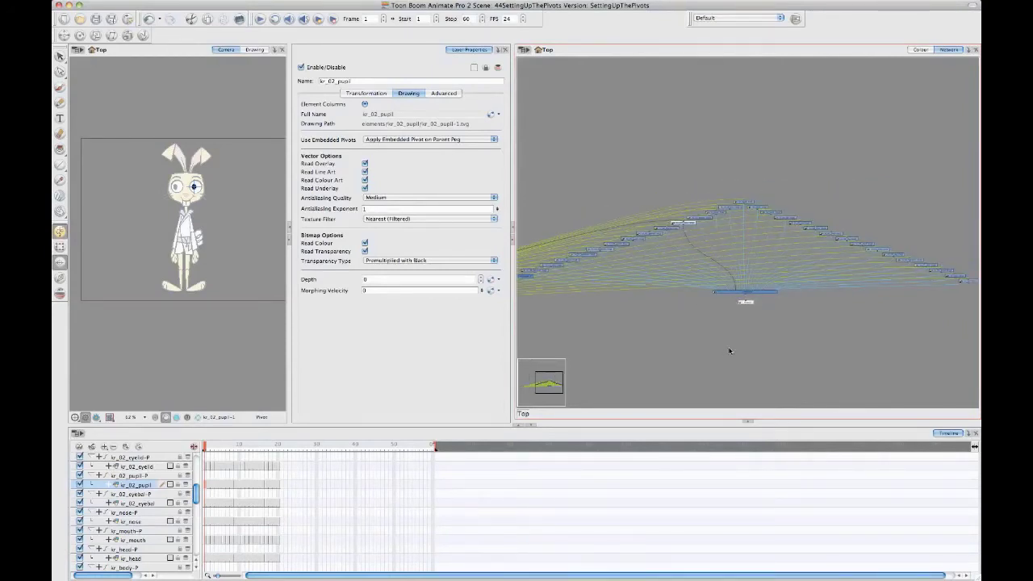
- Move the composite module farther below the drawing modules in the network, then clear the selection
click(772, 322)
drag(783, 329, 751, 357)
click(726, 244)
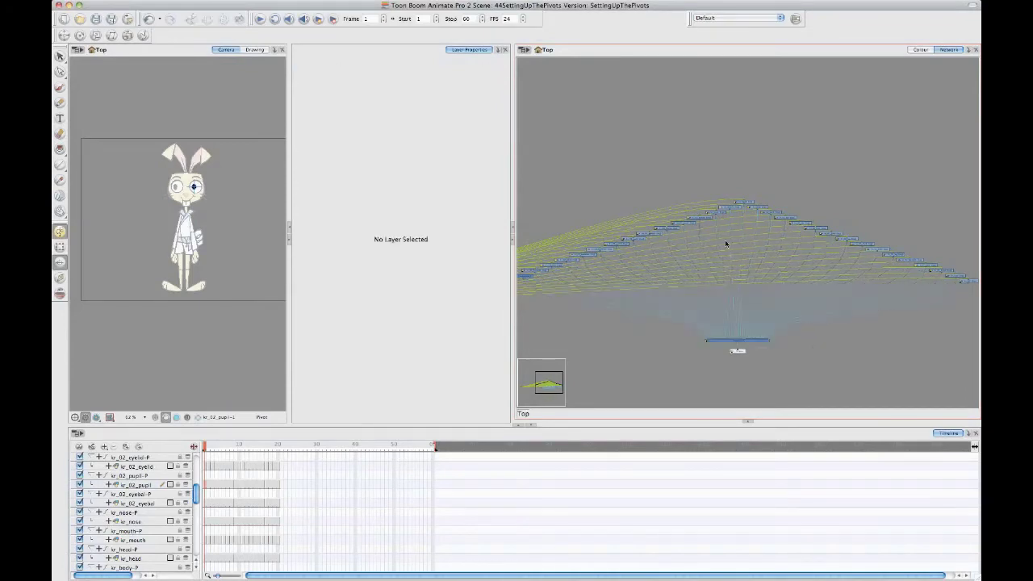
- Select all of the rabbit's drawing modules together with the composite in the network
drag(669, 180, 740, 164)
drag(546, 141, 978, 271)
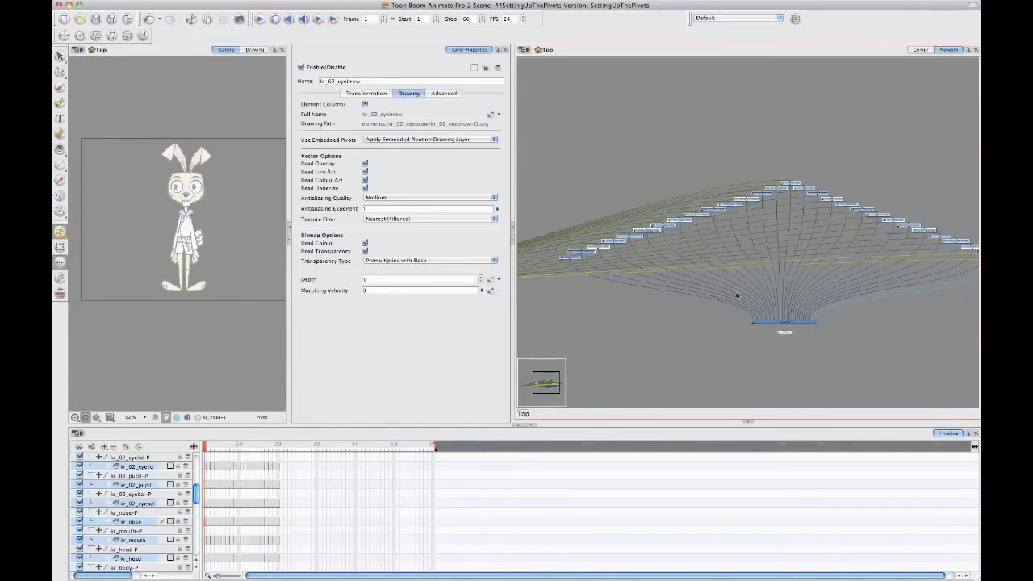
drag(849, 321, 806, 324)
scroll(807, 323, down, 1)
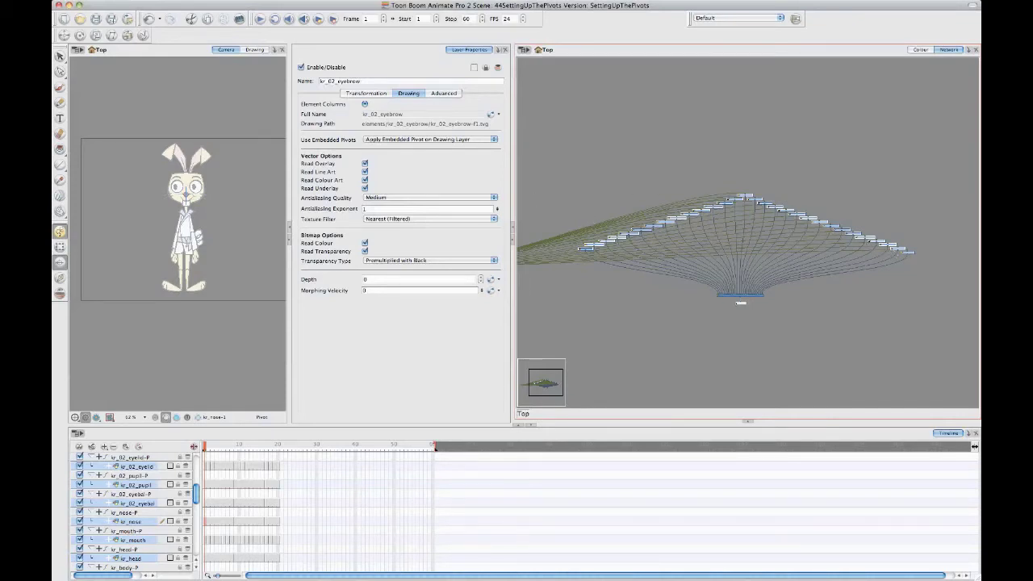
- Display the Scripting toolbar and place it beside the Advanced Animation toolbar
right_click(384, 38)
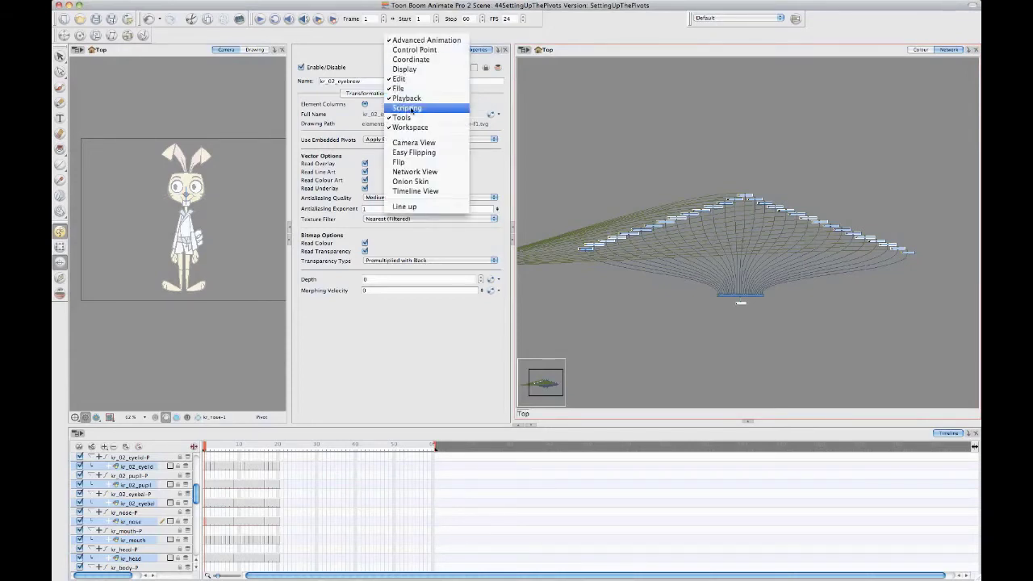
click(436, 109)
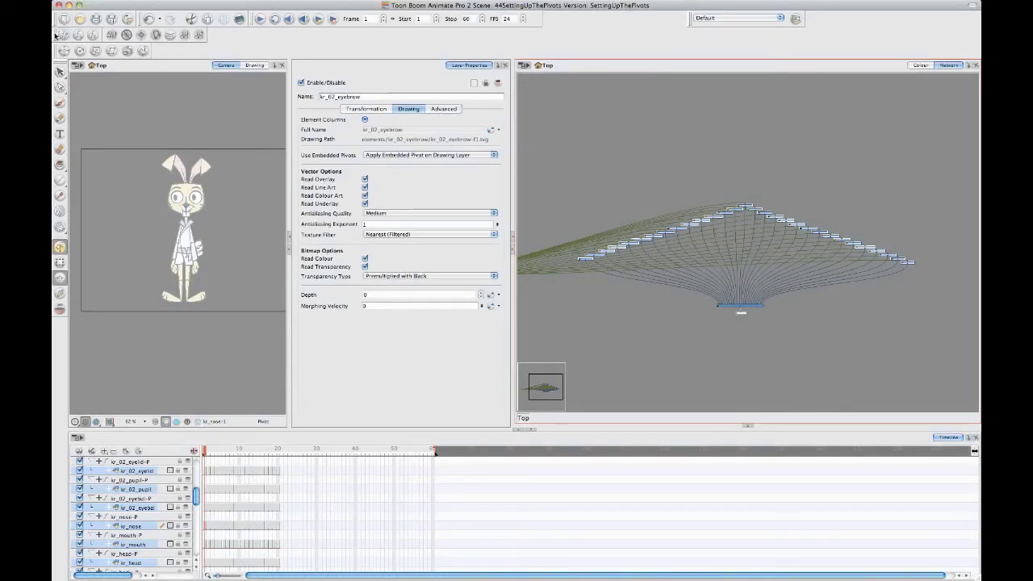
drag(55, 36, 200, 40)
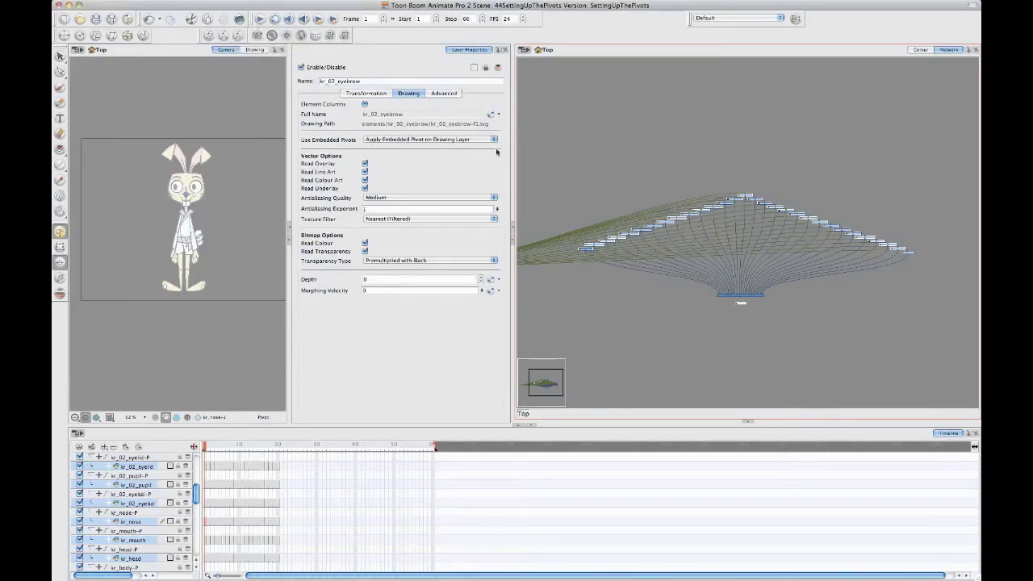
- Run the script that applies embedded pivots on parent pegs to all selected drawings, and check the setting on several modules
click(287, 38)
click(556, 187)
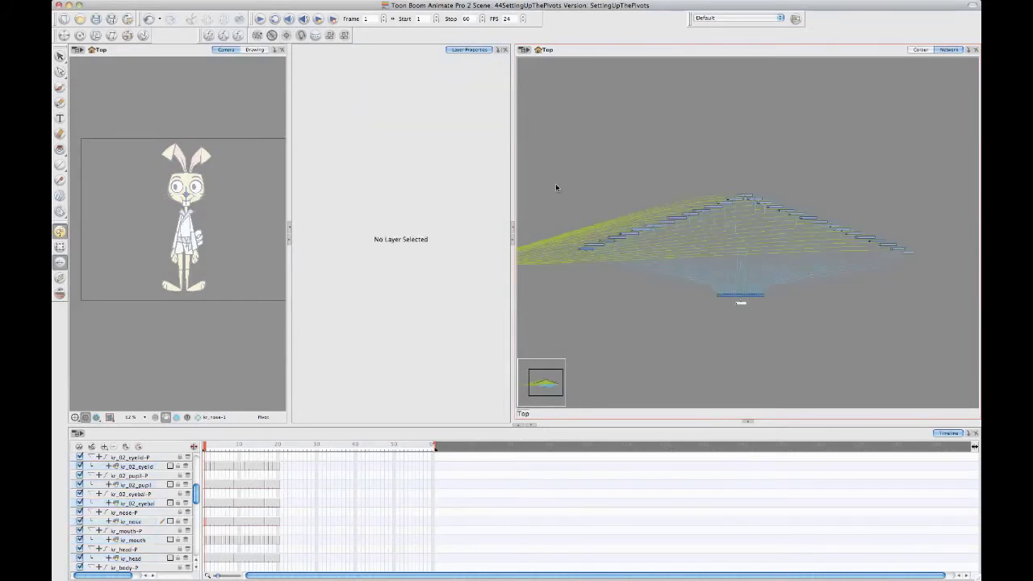
click(634, 232)
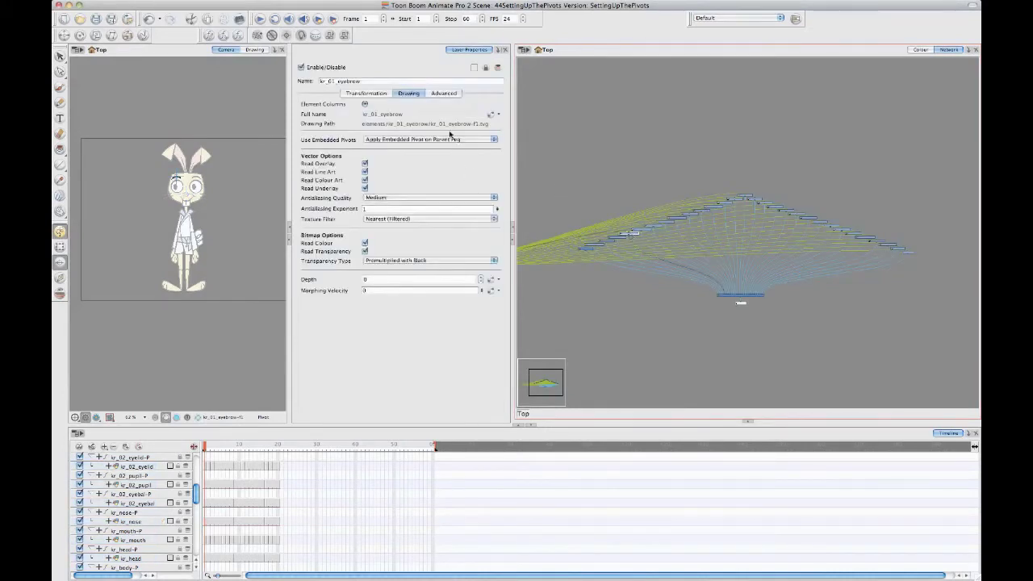
click(648, 233)
click(659, 229)
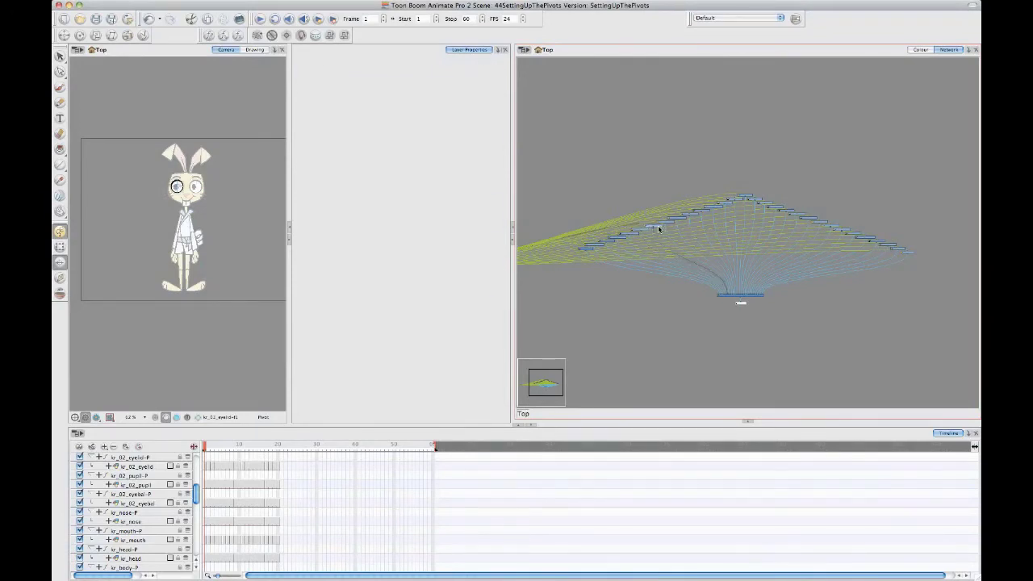
click(669, 224)
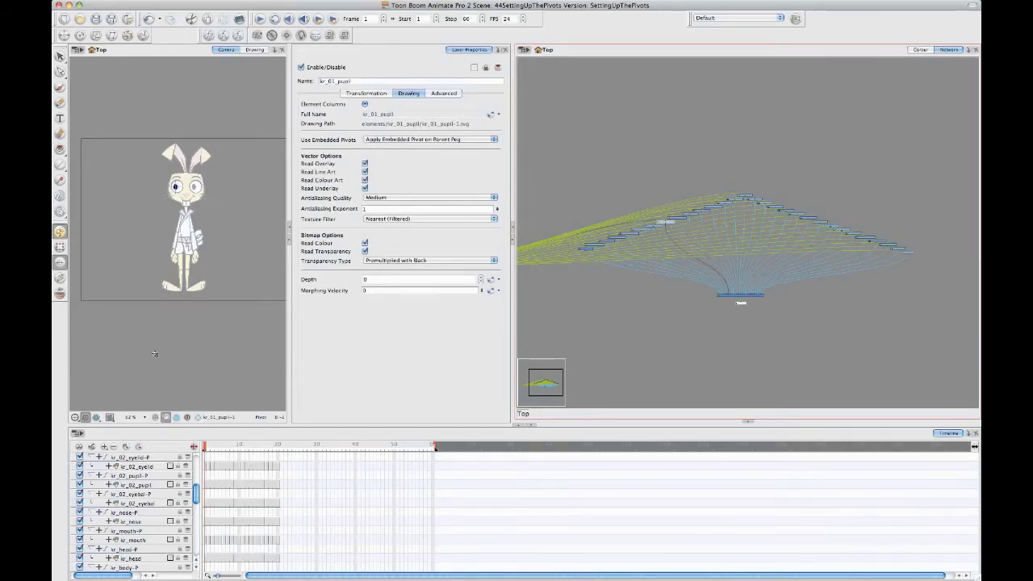
- With the Transform tool, check the pivot positions of the kr_02_eyelid, kr_02_pupil, kr_02_eyeball, nose, mouth and head pegs
click(60, 247)
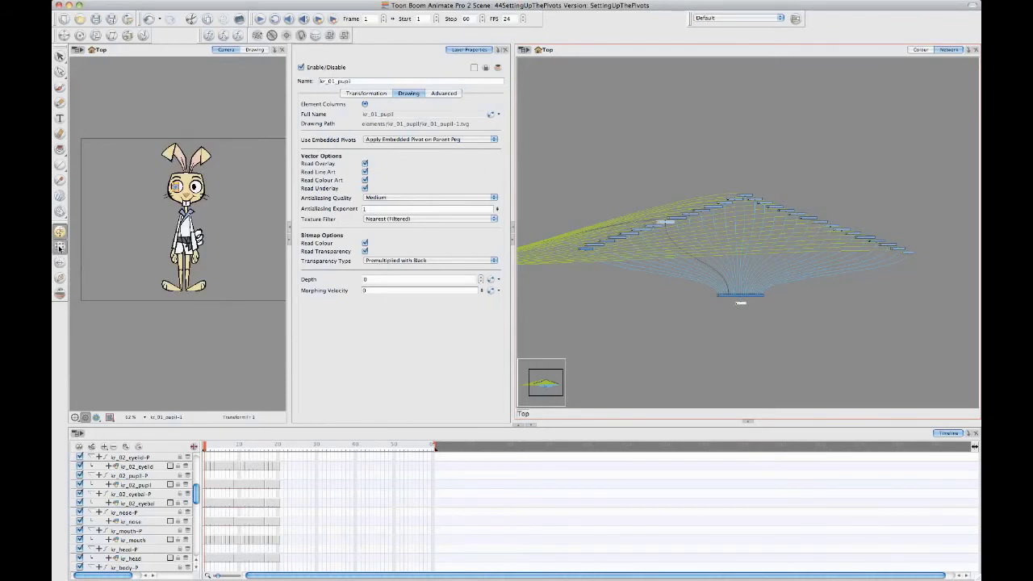
click(148, 458)
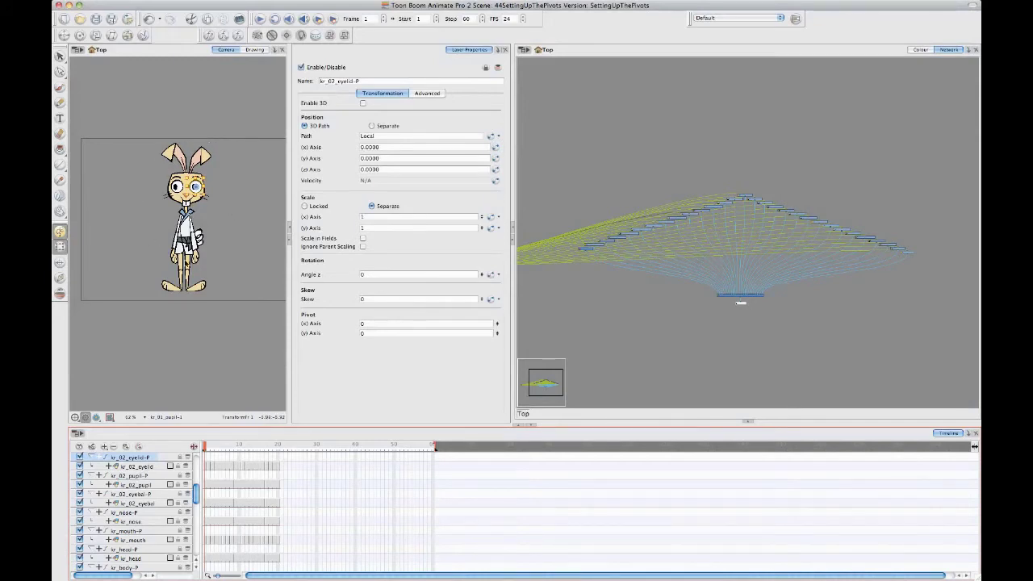
click(138, 478)
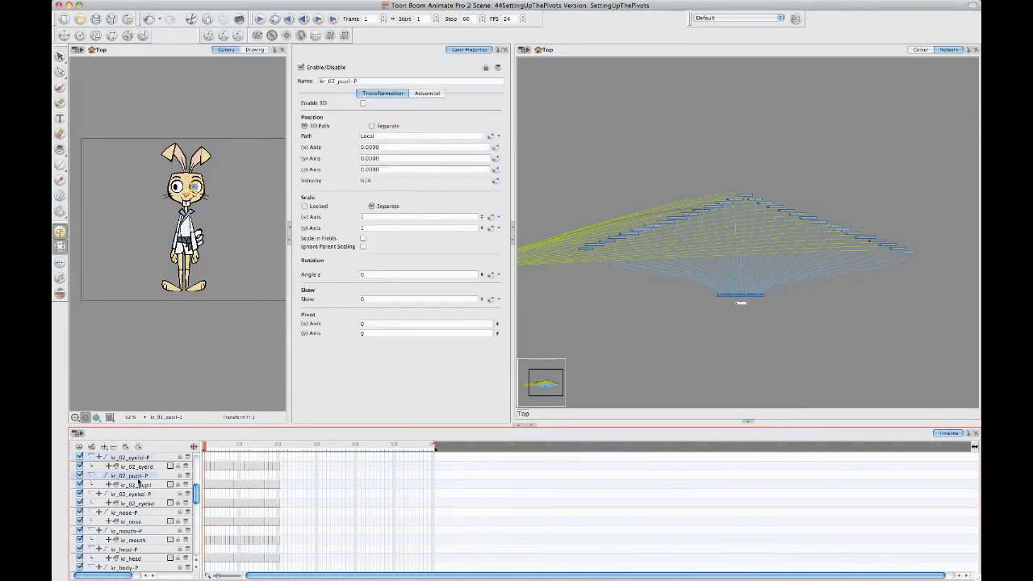
click(142, 495)
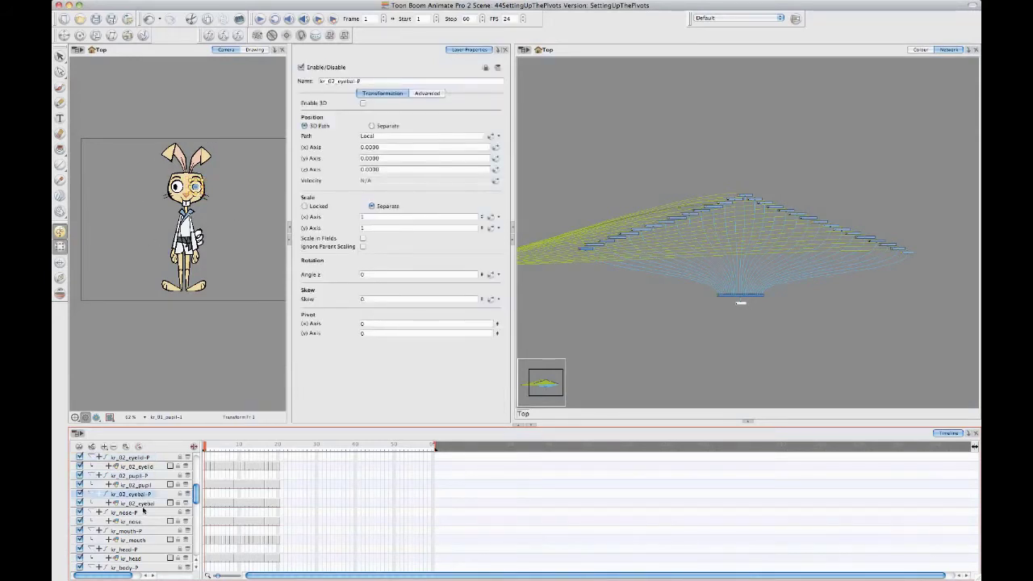
click(143, 513)
click(136, 532)
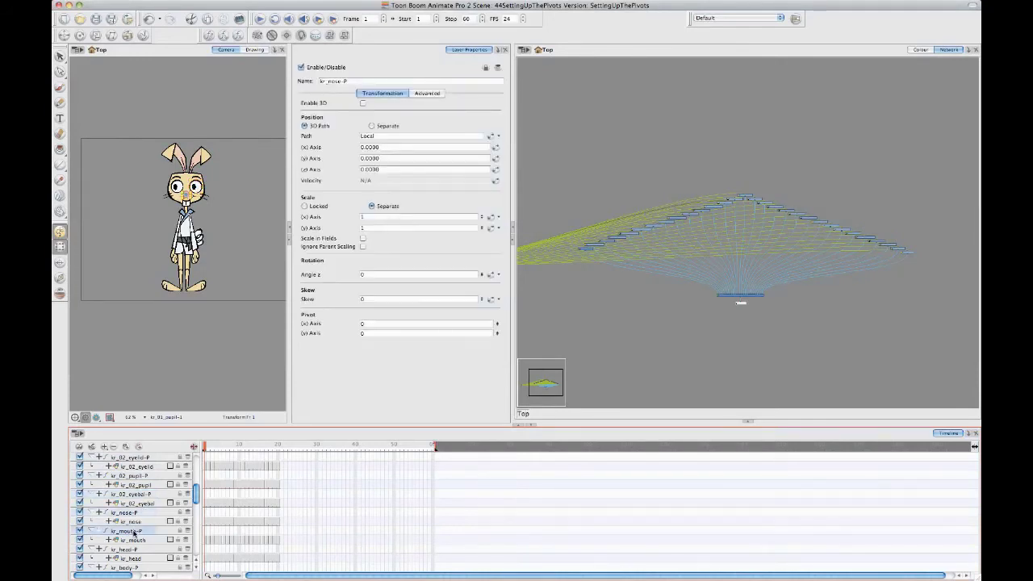
click(135, 551)
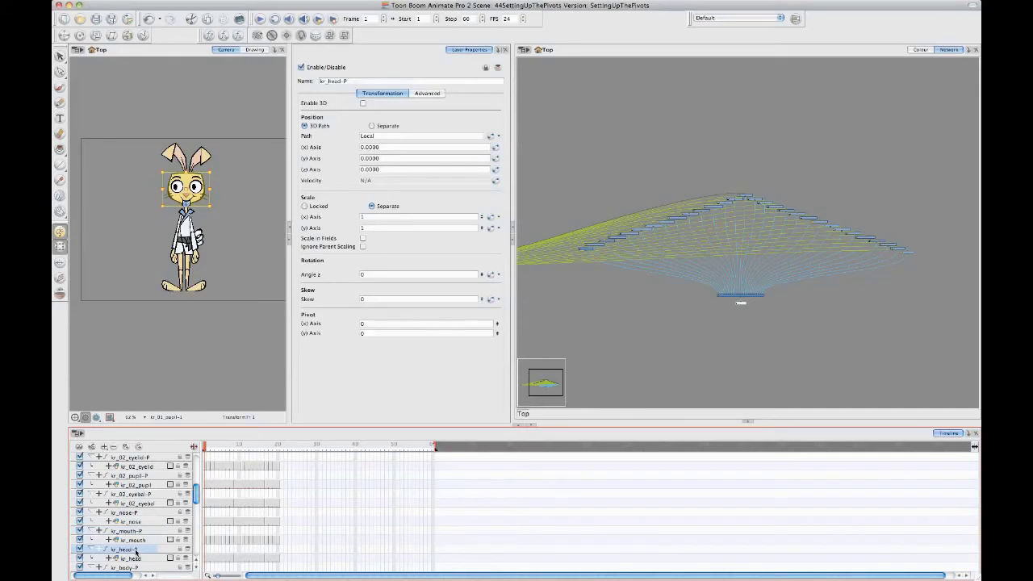
- Close the Layer Properties view and widen the Camera view so it takes up most of the workspace
drag(289, 273, 346, 287)
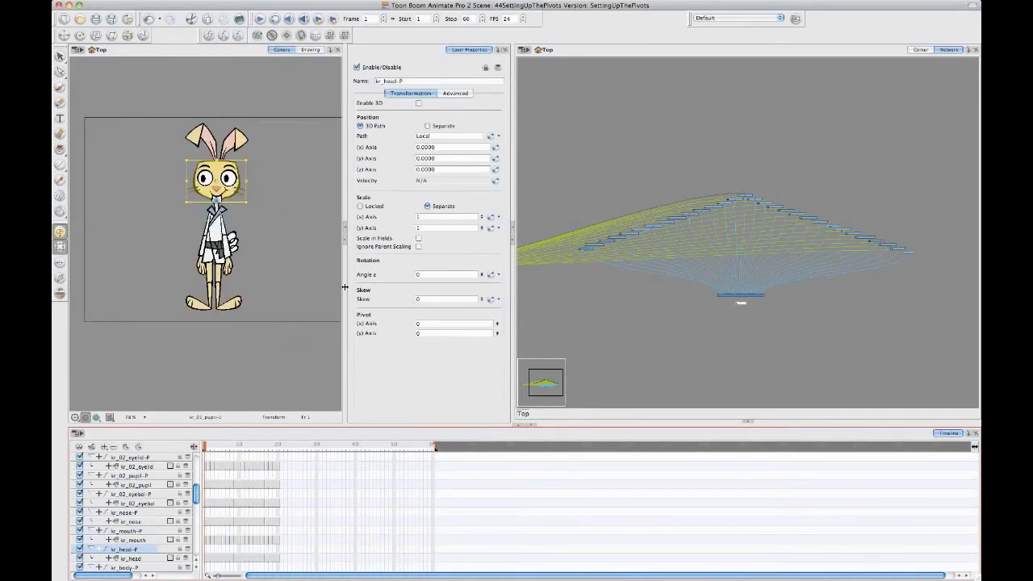
click(505, 49)
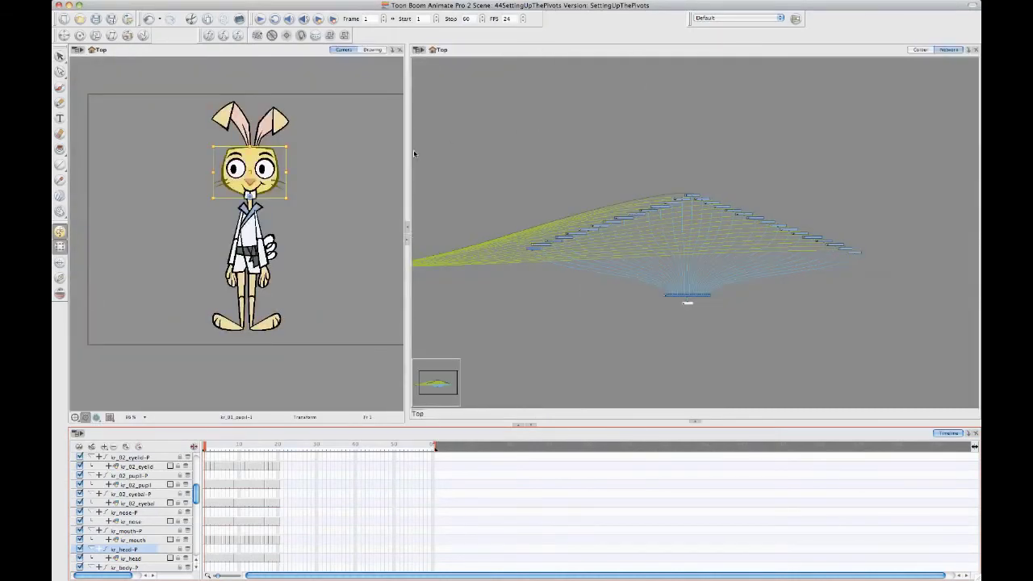
drag(408, 150, 724, 191)
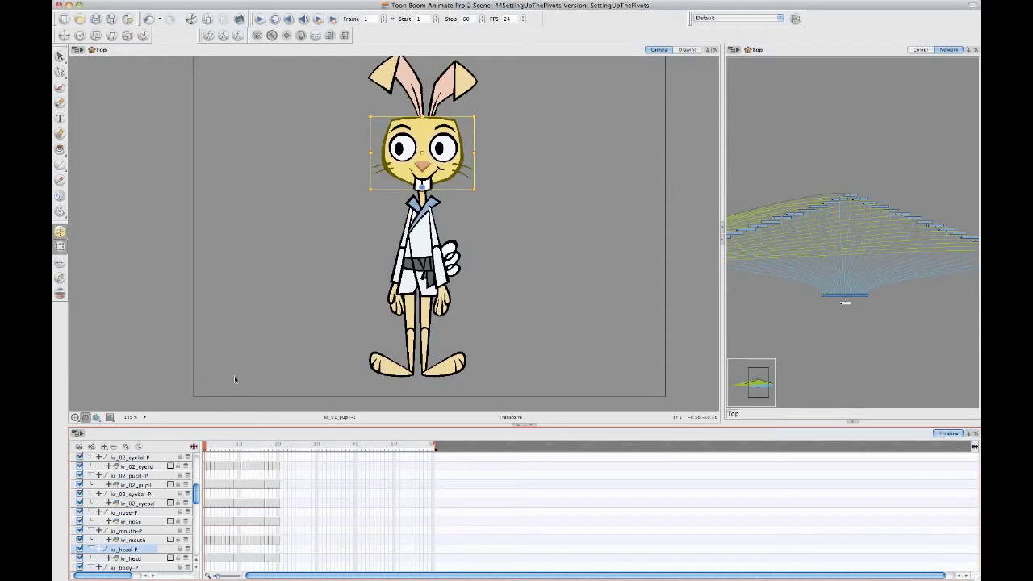
- Open the kr_02_hand layer's first drawing in the Drawing view and activate the Pivot tool
drag(194, 496, 200, 430)
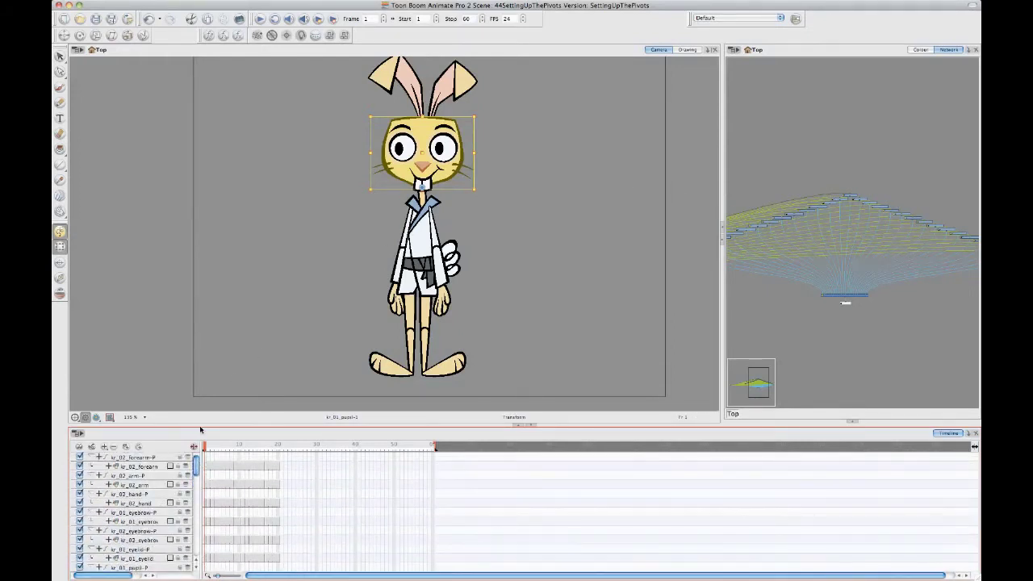
click(208, 503)
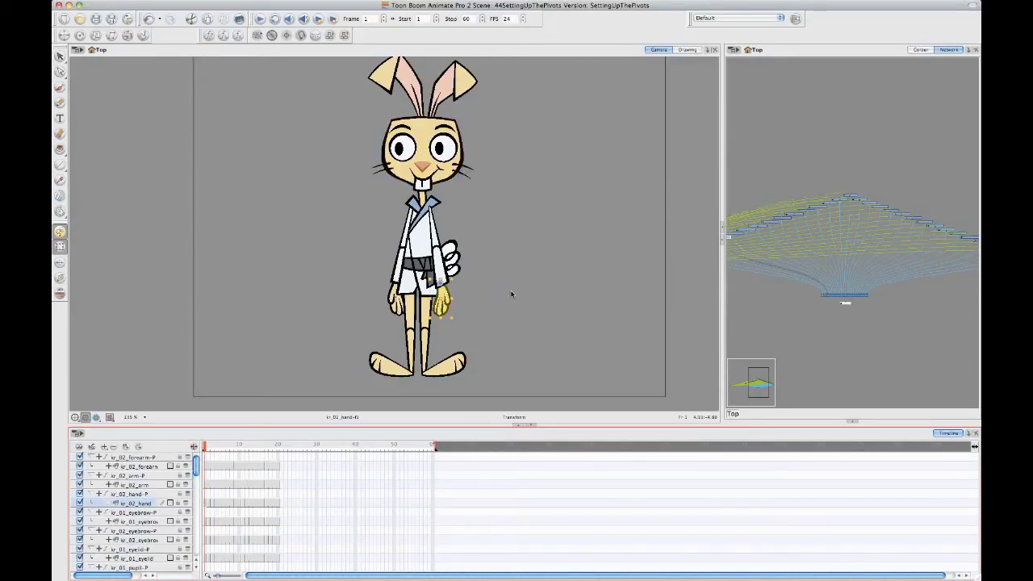
scroll(473, 282, up, 5)
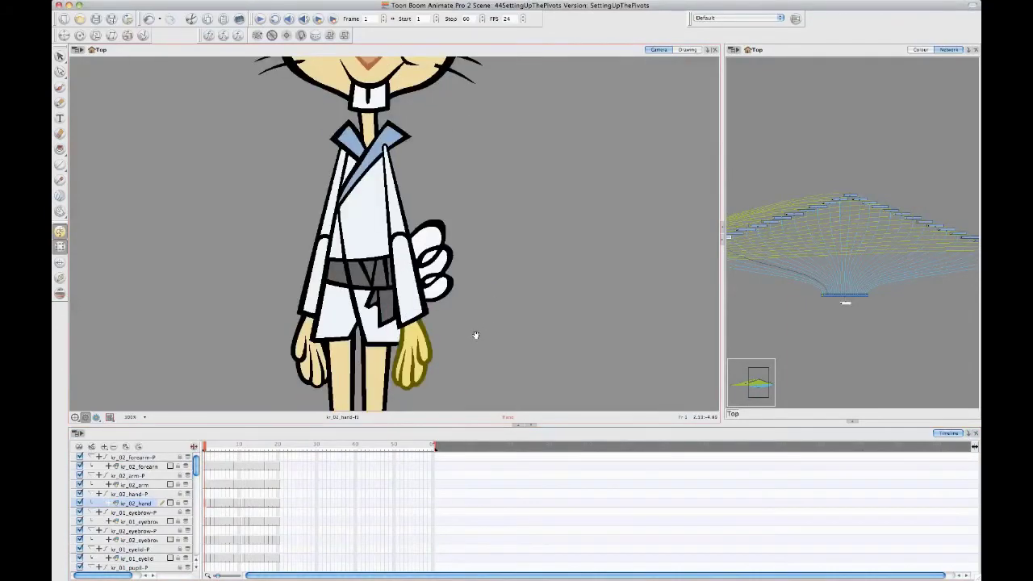
drag(476, 335, 511, 256)
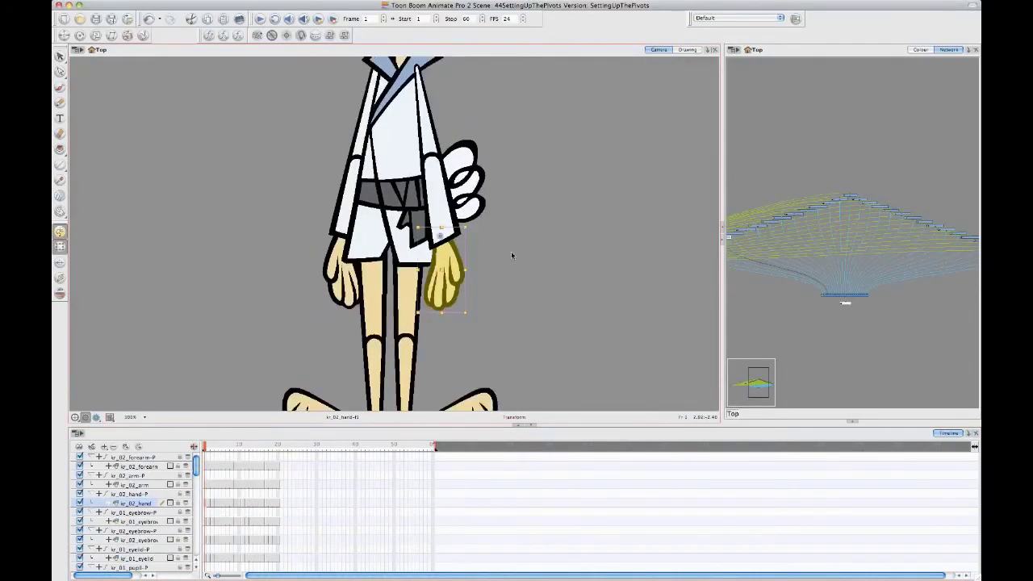
click(687, 49)
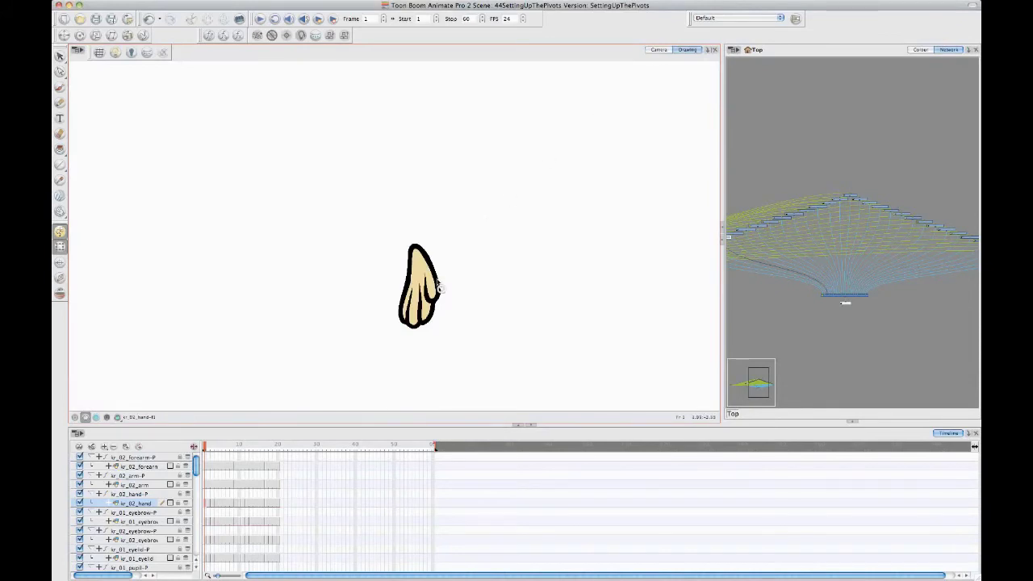
click(63, 262)
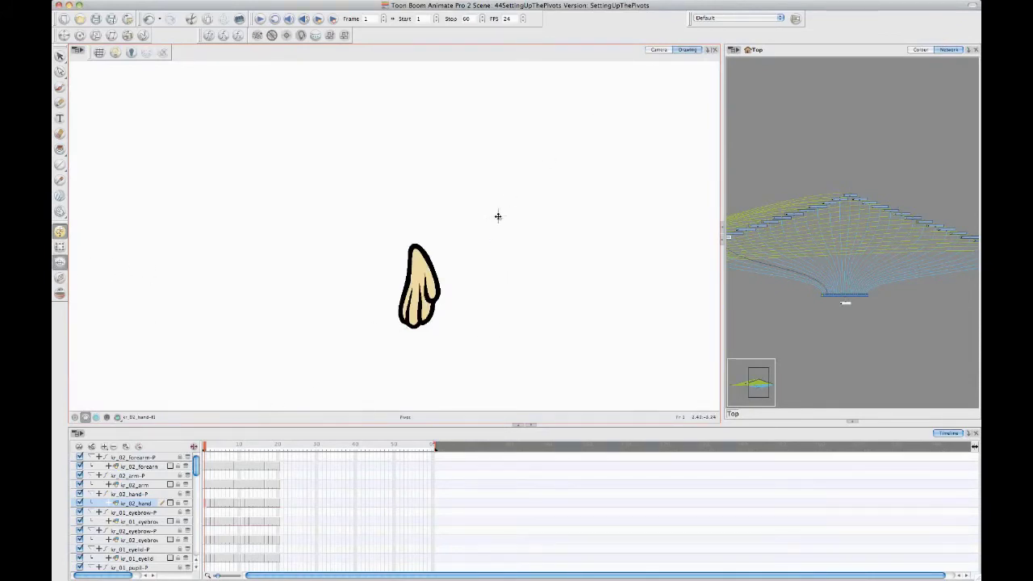
- Examine the different kr_02_hand drawings around frames 2 and 3 in the Drawing view
click(208, 503)
click(212, 504)
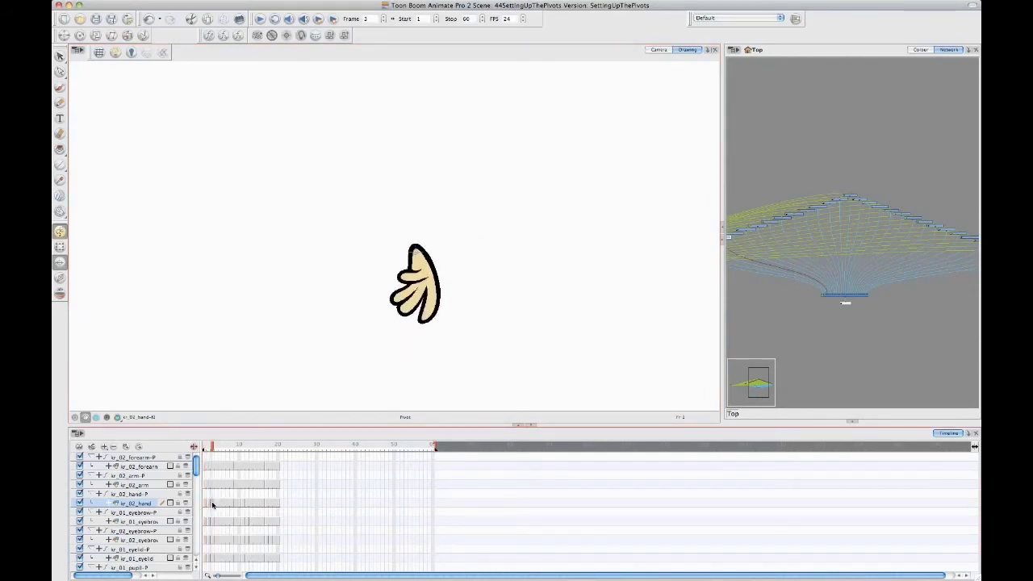
click(208, 503)
click(518, 202)
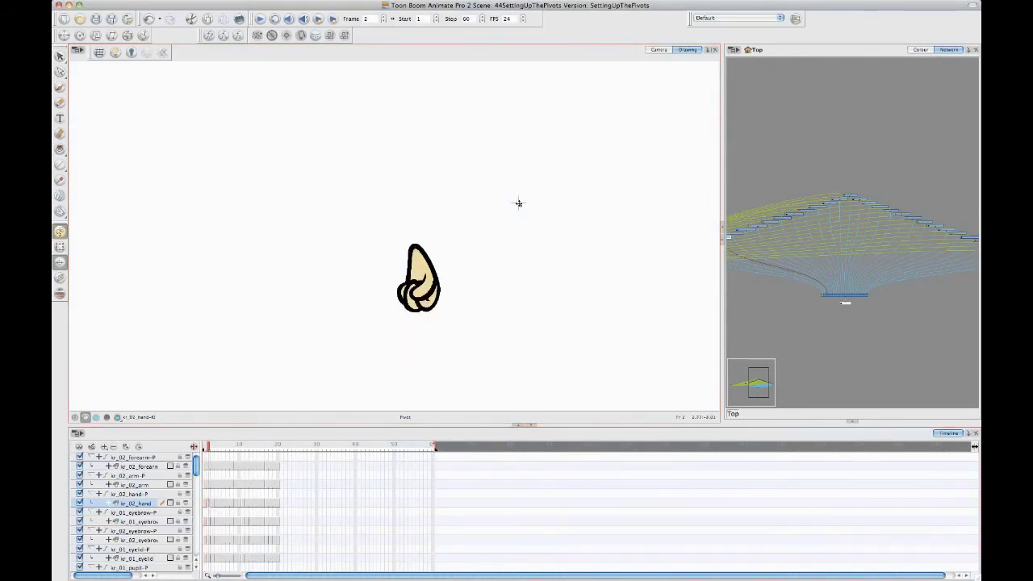
- Try placing the frame 3 kr_02_hand drawing's pivot well away from the hand, and compare the pivots at frames 2 and 4
click(212, 503)
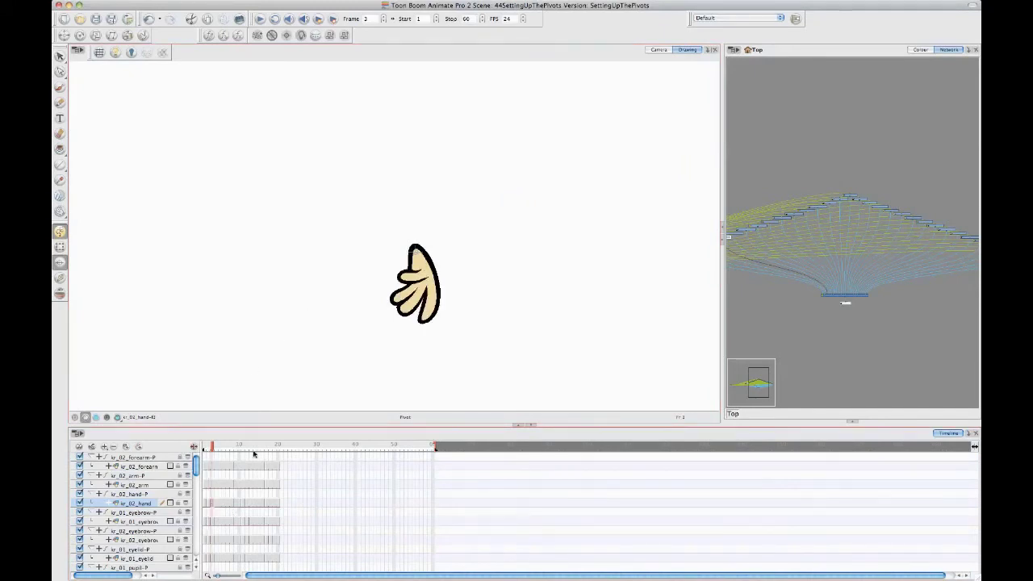
click(213, 185)
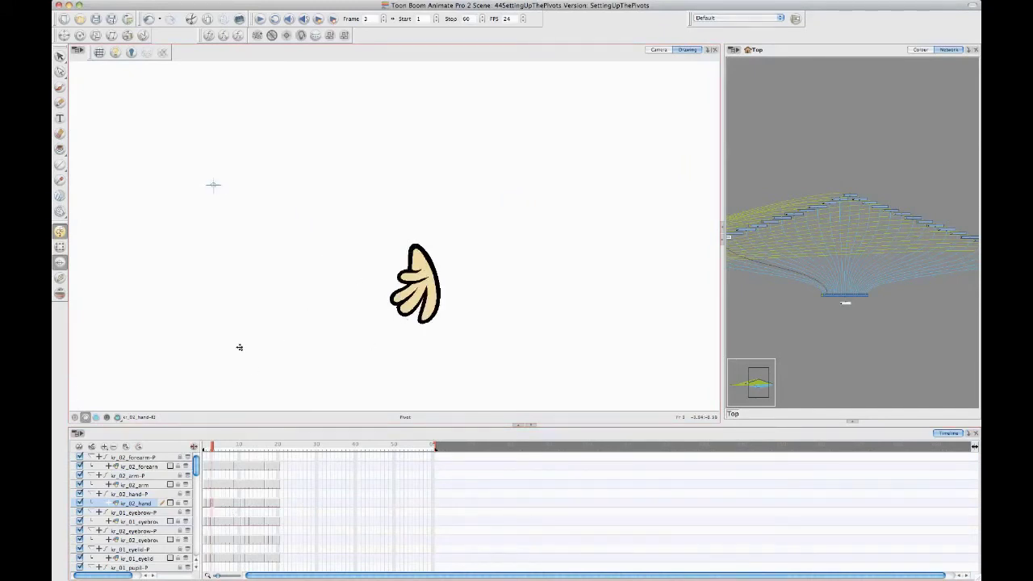
click(216, 504)
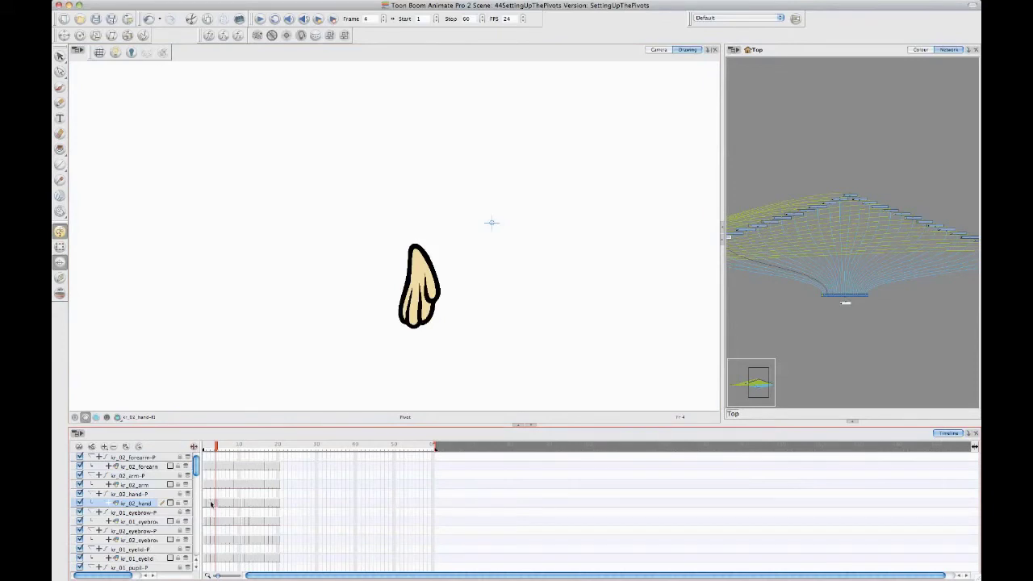
click(208, 503)
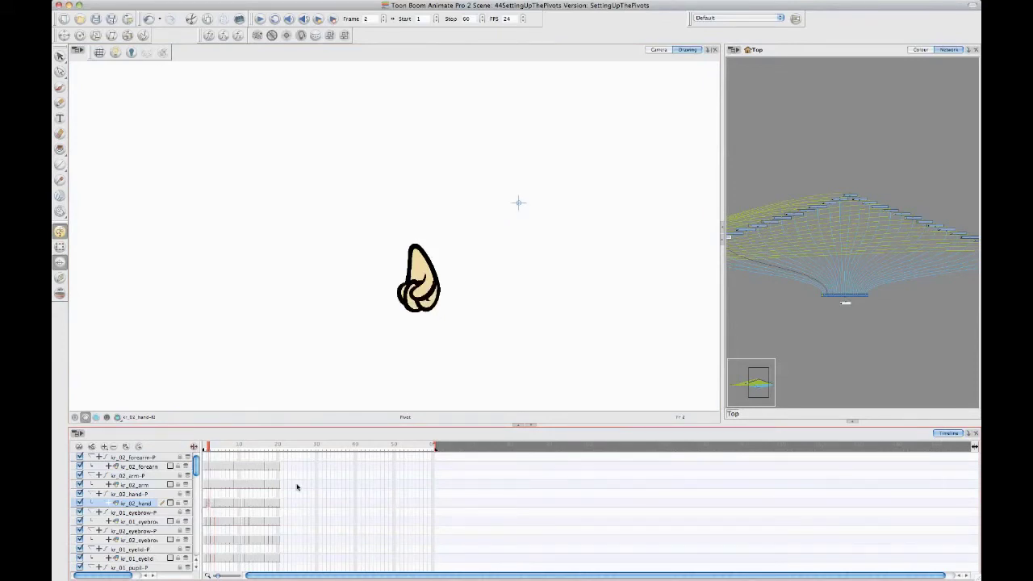
key(.)
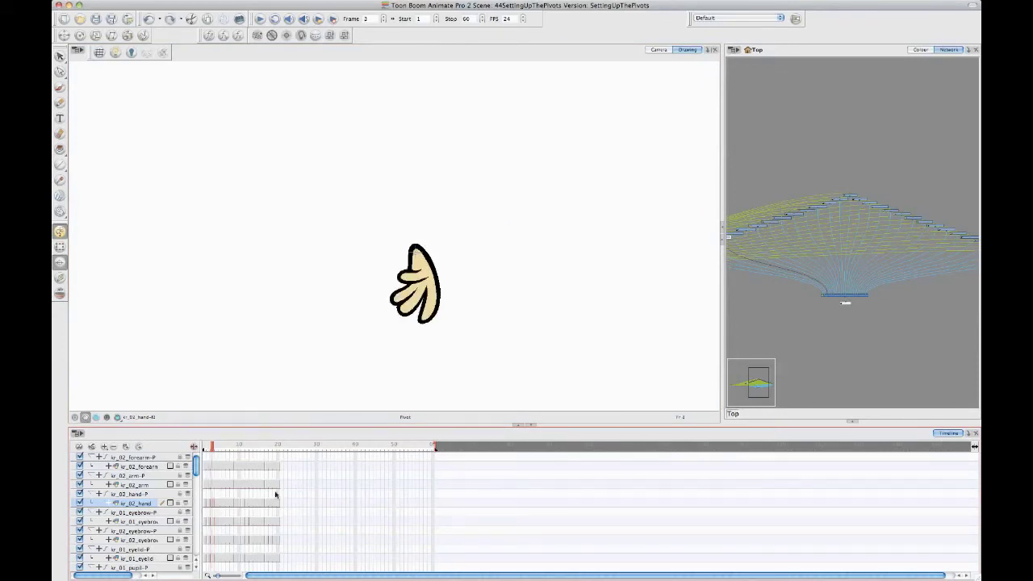
- Set the pivot of the frame 3 hand drawing at the wrist and compare it with the frame 1 drawing's pivot
click(418, 253)
click(206, 504)
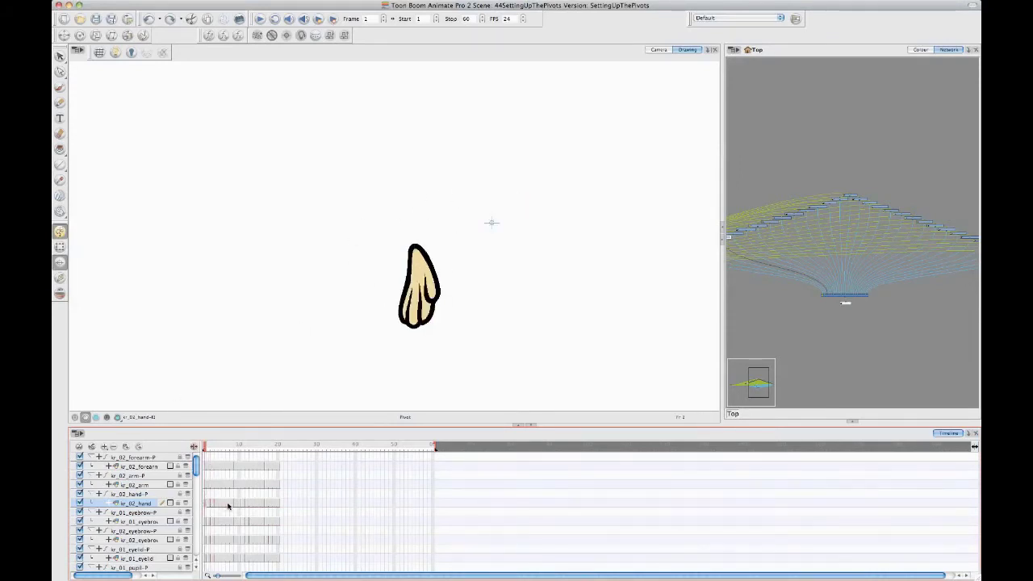
click(224, 507)
click(211, 507)
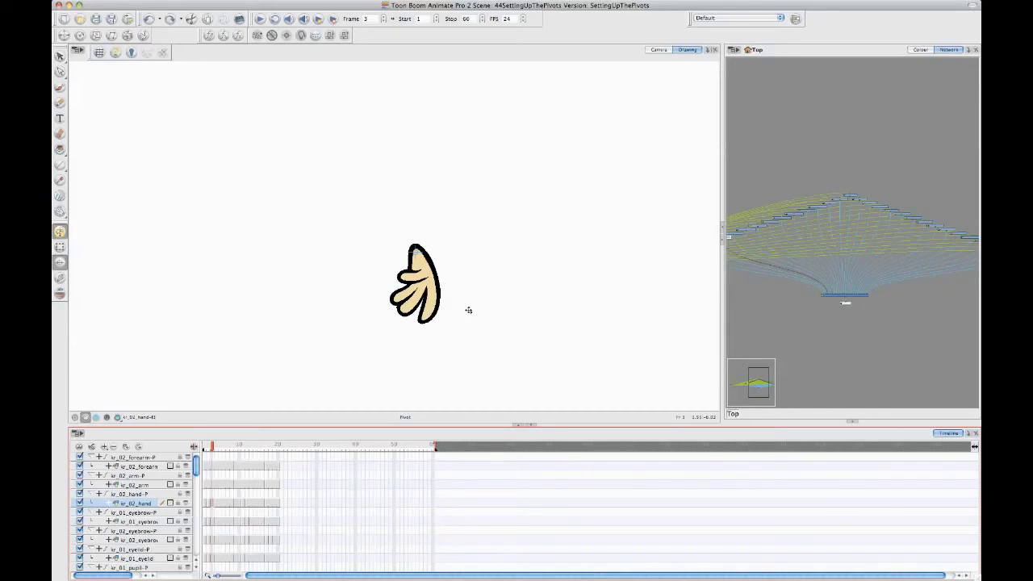
- With the Pivot tool, copy the wrist pivot from the frame 3 hand drawing and paste it onto the frame 2 drawing
click(61, 264)
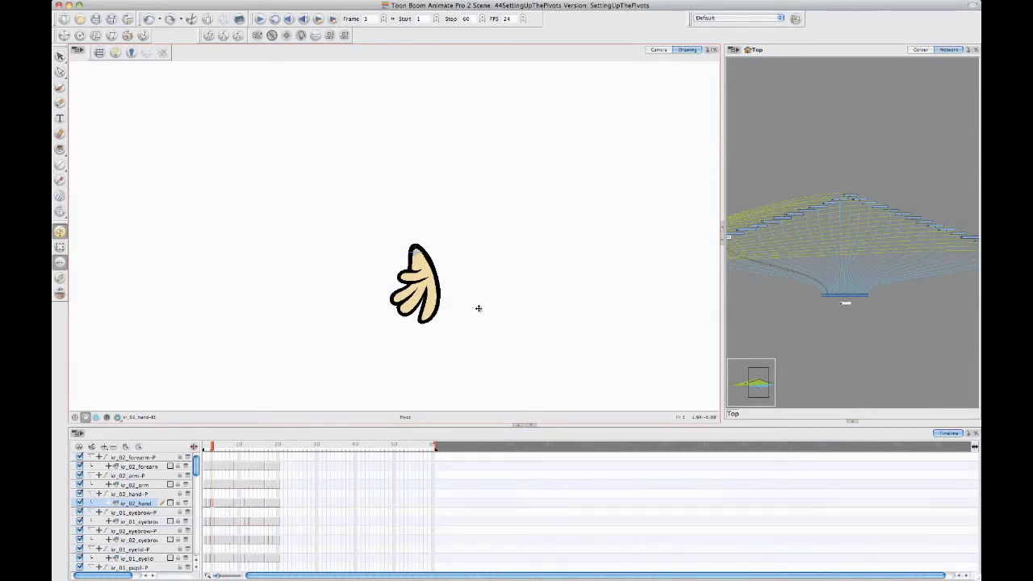
key(space)
click(420, 345)
click(209, 504)
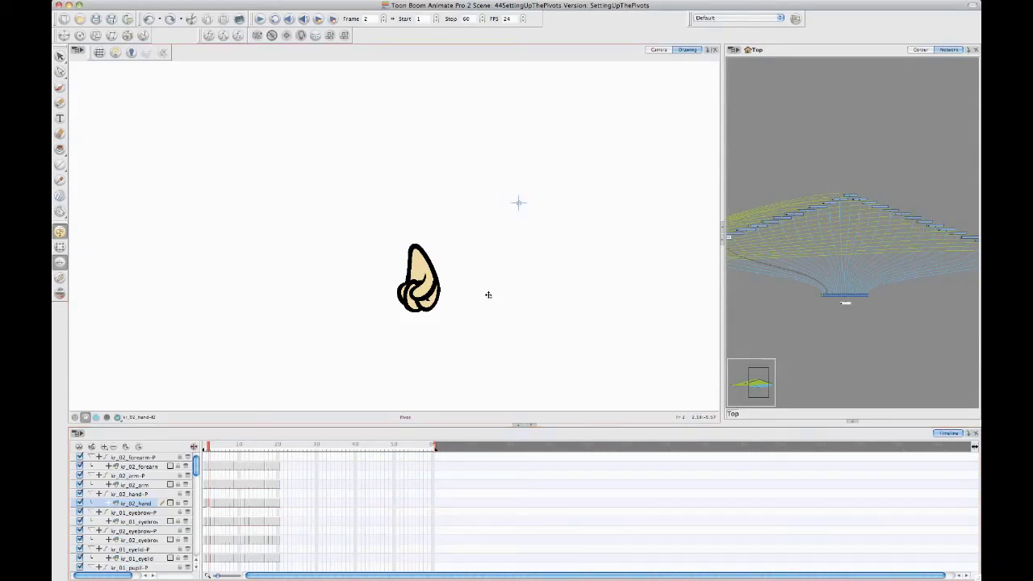
key(super+v)
- Set the frame 1 hand drawing's pivot at the wrist and flip back and forth through frames 1 to 5 to compare the pivots
key(comma)
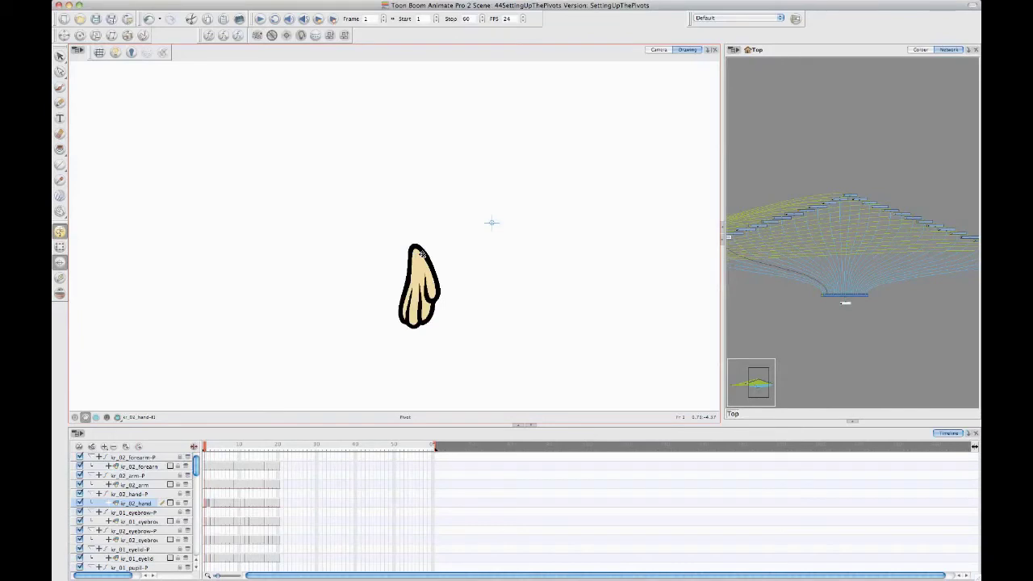
key(period)
key(period)
key(period)
key(period)
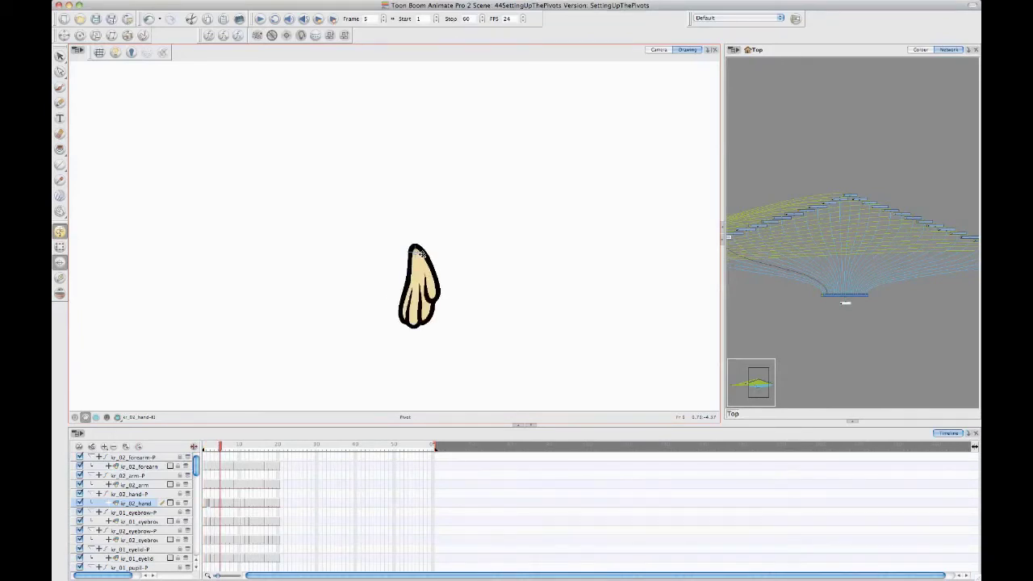
key(comma)
key(comma)
key(comma)
key(comma)
key(period)
key(period)
key(period)
key(period)
key(comma)
key(comma)
key(comma)
key(comma)
key(period)
key(period)
key(period)
key(period)
key(comma)
key(comma)
key(comma)
key(period)
key(period)
key(period)
key(comma)
key(comma)
key(comma)
key(comma)
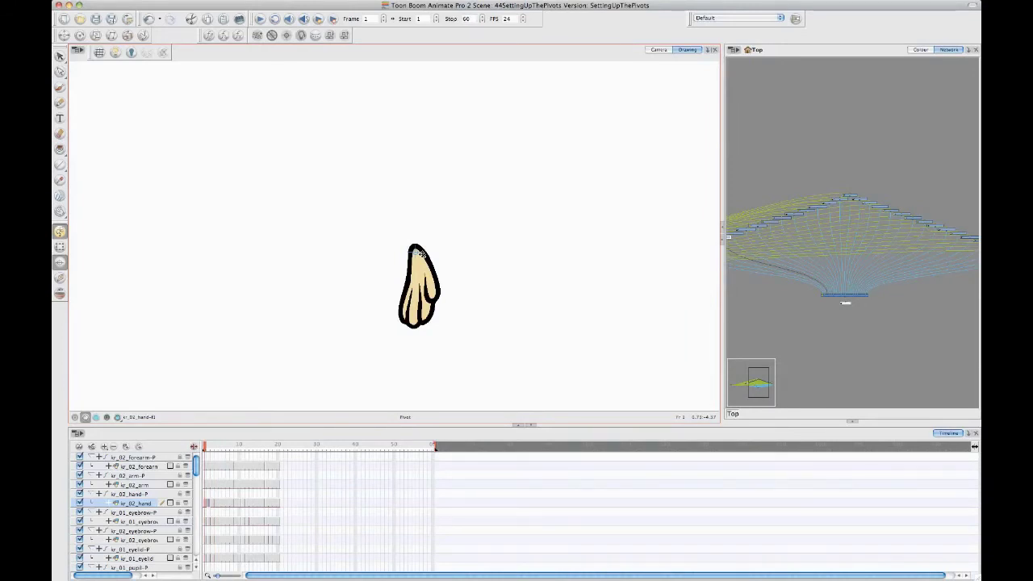
- Place the pivots of the frame 2 and 3 hand drawings away from the wrist and review the pivots across frames 1 to 4
click(208, 503)
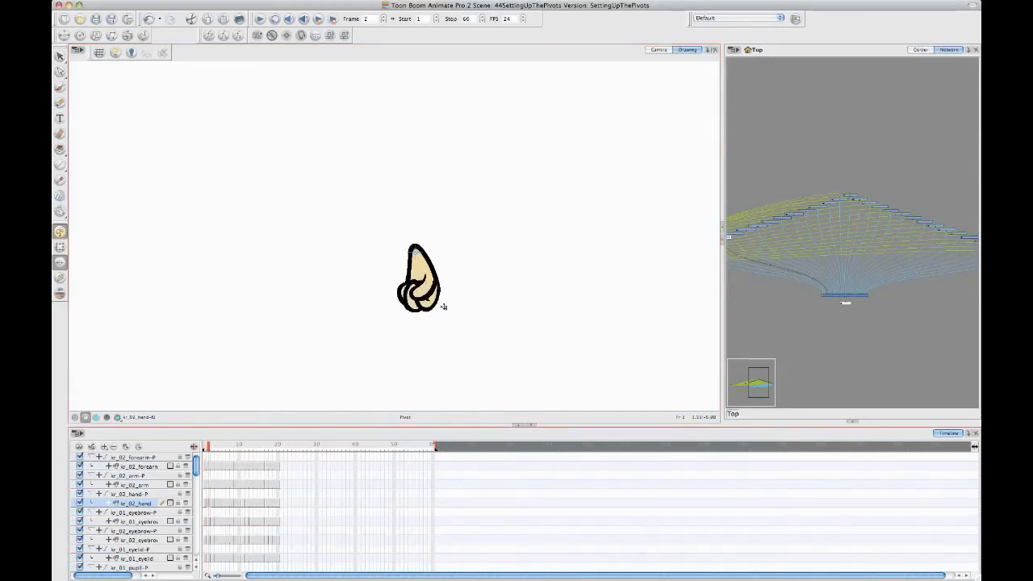
click(213, 503)
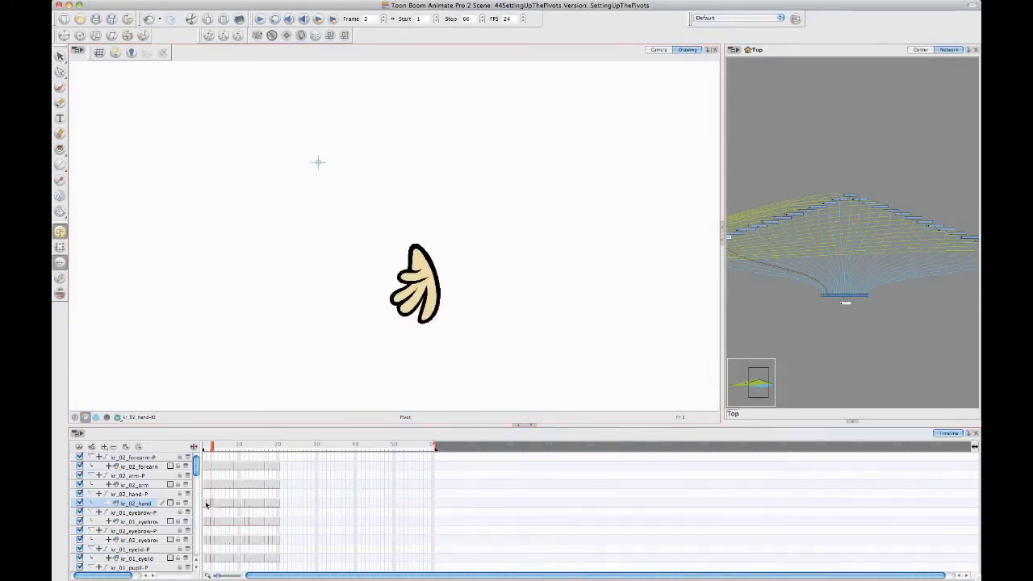
click(216, 504)
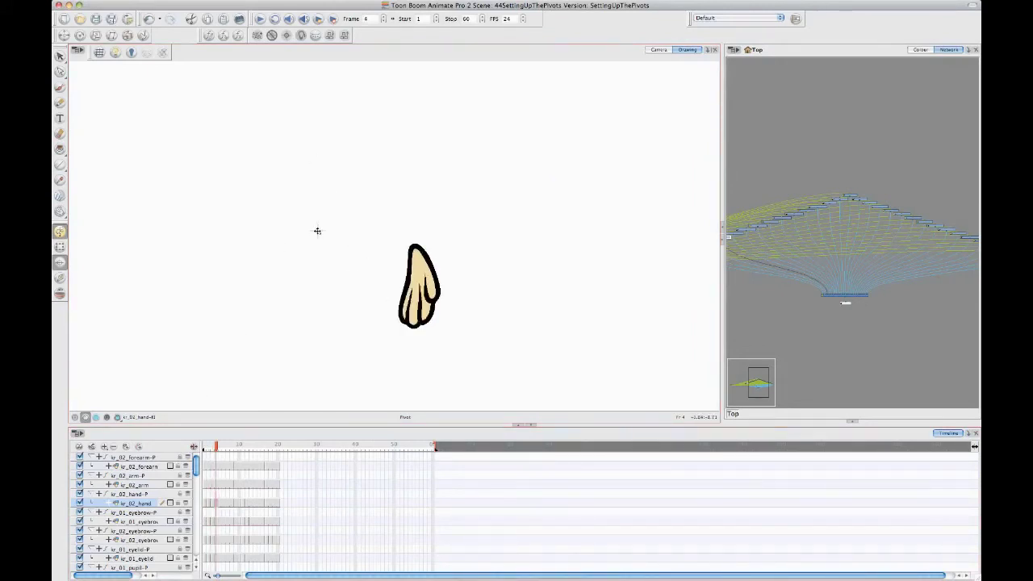
click(205, 505)
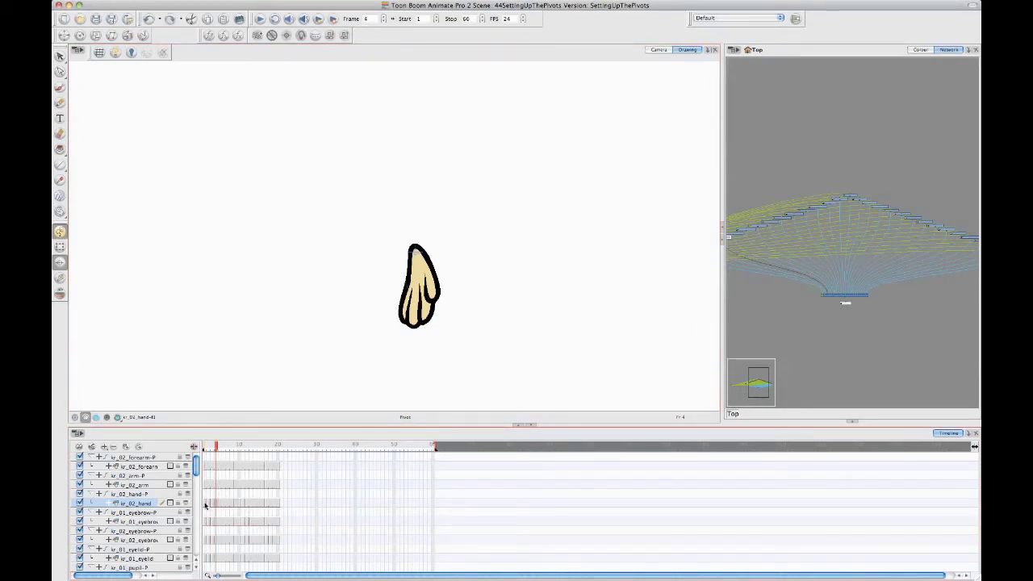
click(205, 505)
click(213, 450)
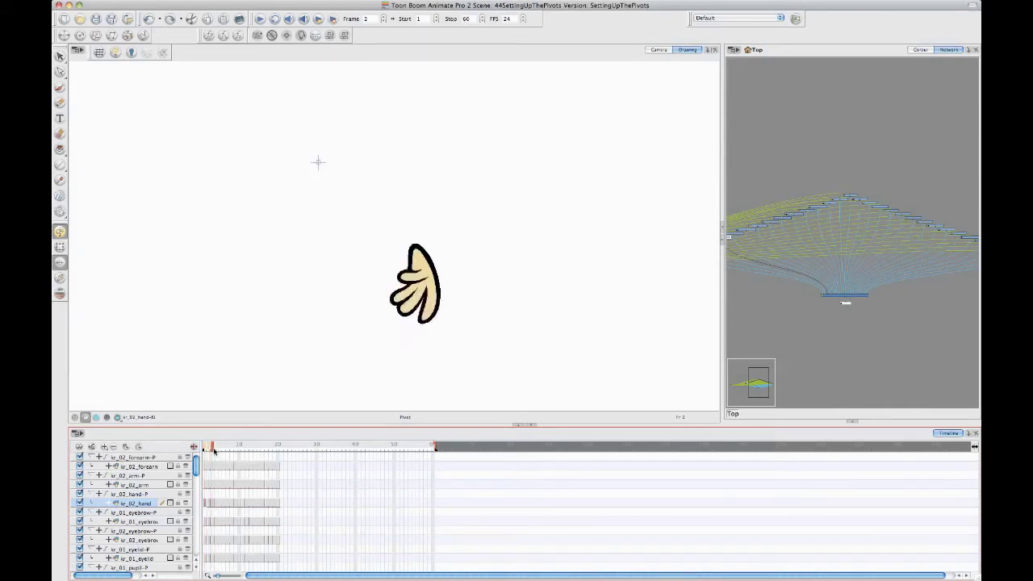
mouse_move(213, 450)
mouse_down()
mouse_move(199, 449)
mouse_move(210, 450)
mouse_move(205, 457)
mouse_up()
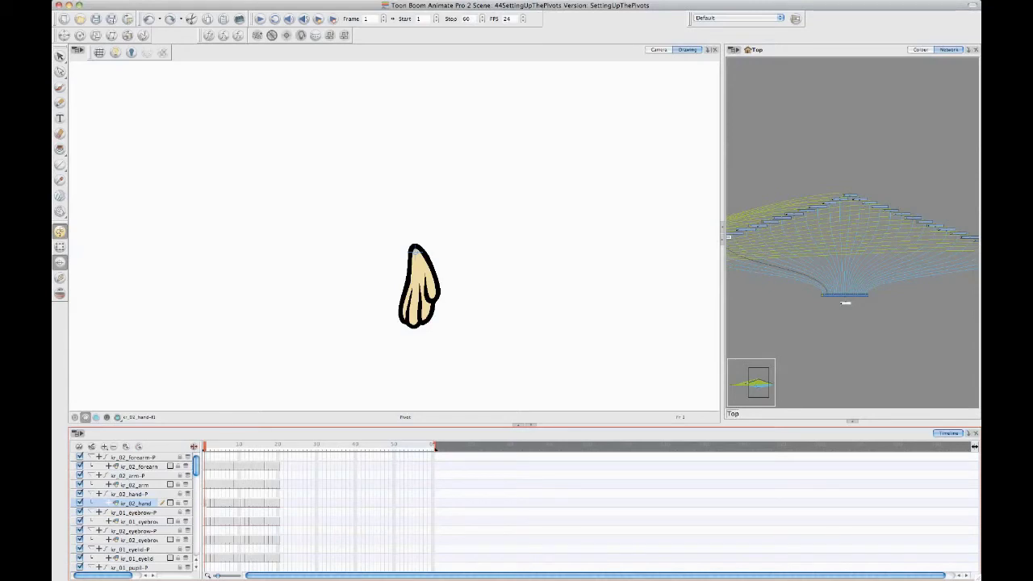
- Paste the frame 1 hand cell's pivot onto frames 2 to 4 using Paste Special with Update Drawing Pivot, and check frame 1
click(215, 505)
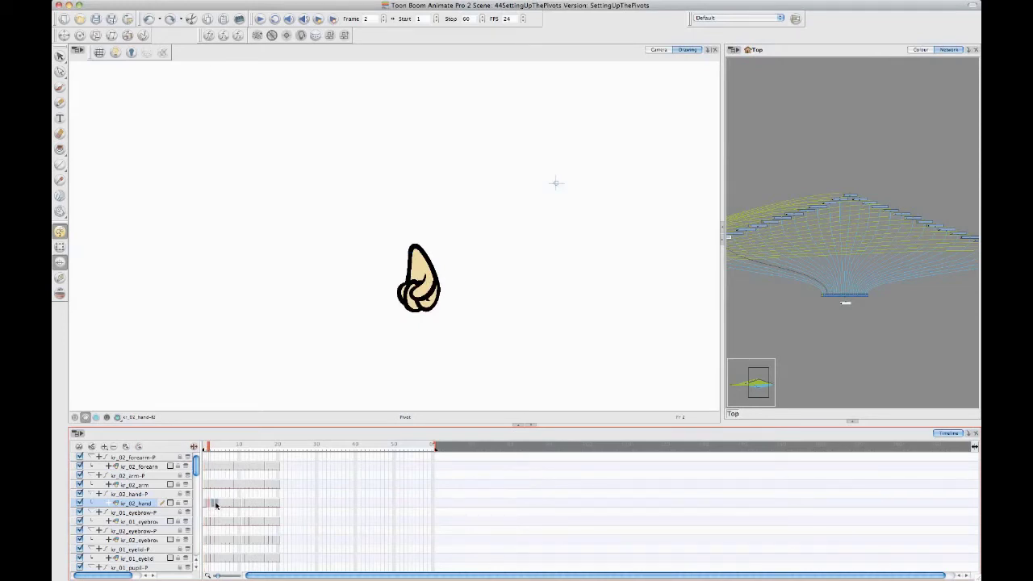
right_click(217, 505)
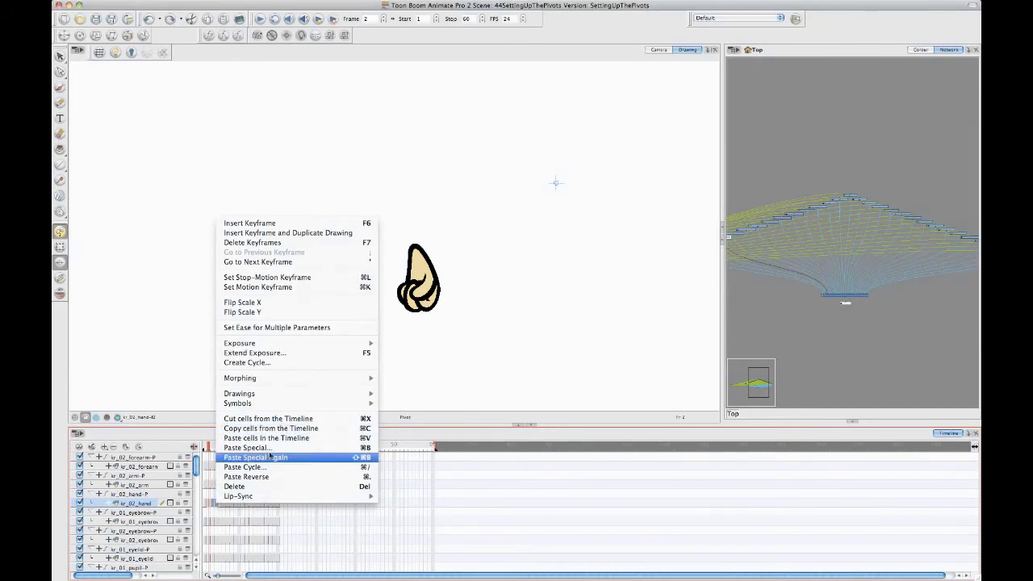
click(284, 450)
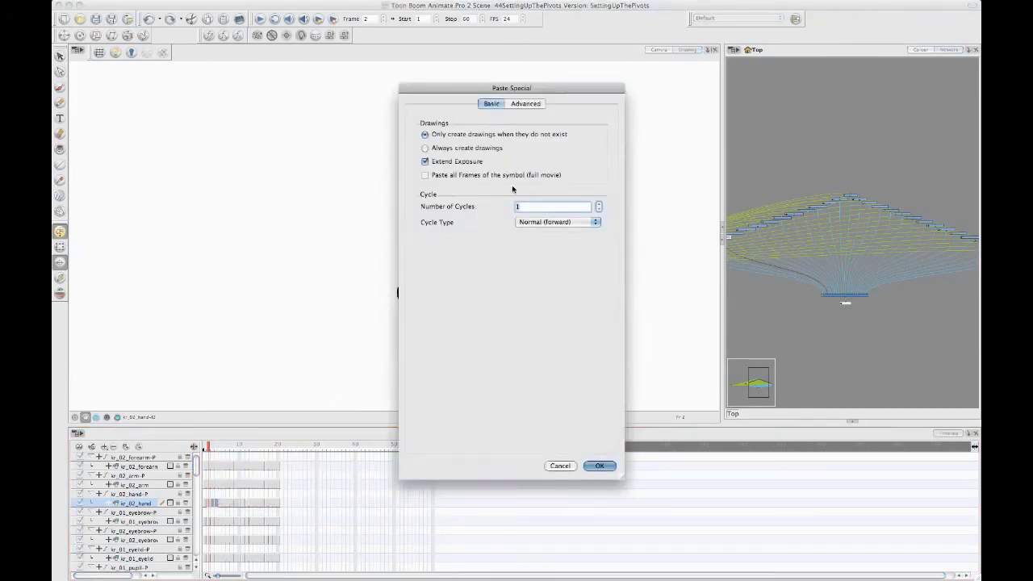
click(519, 105)
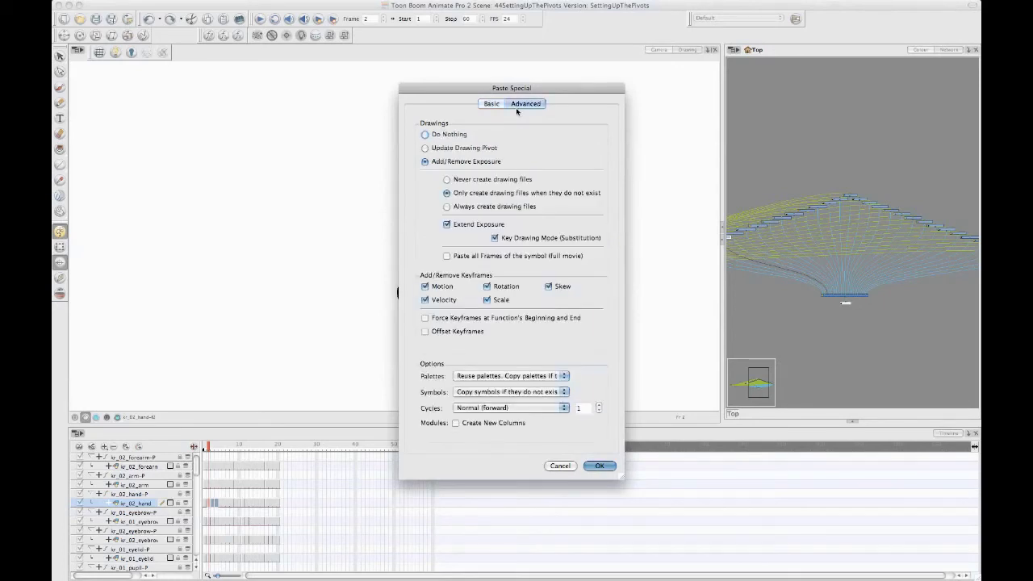
click(476, 149)
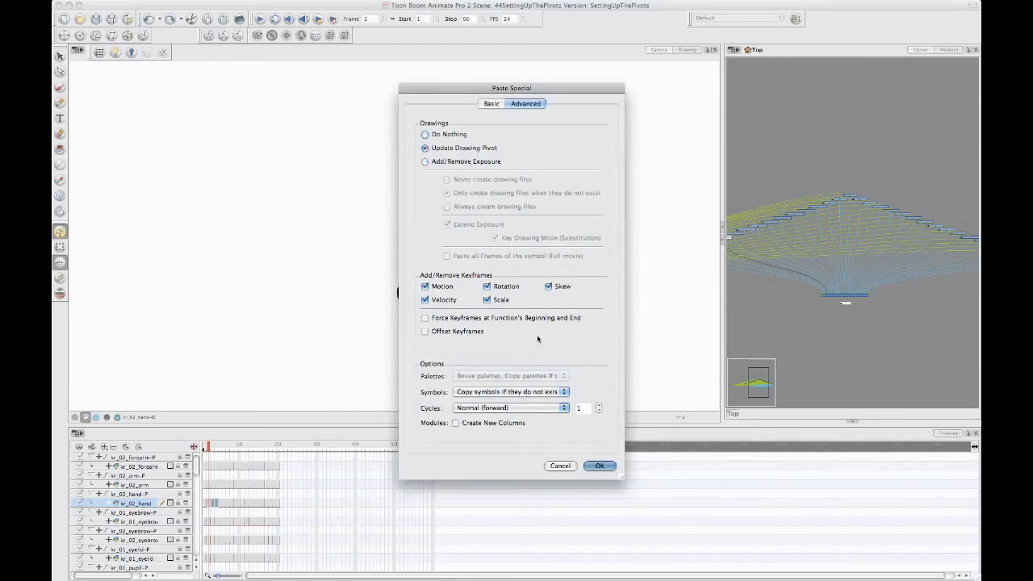
click(598, 465)
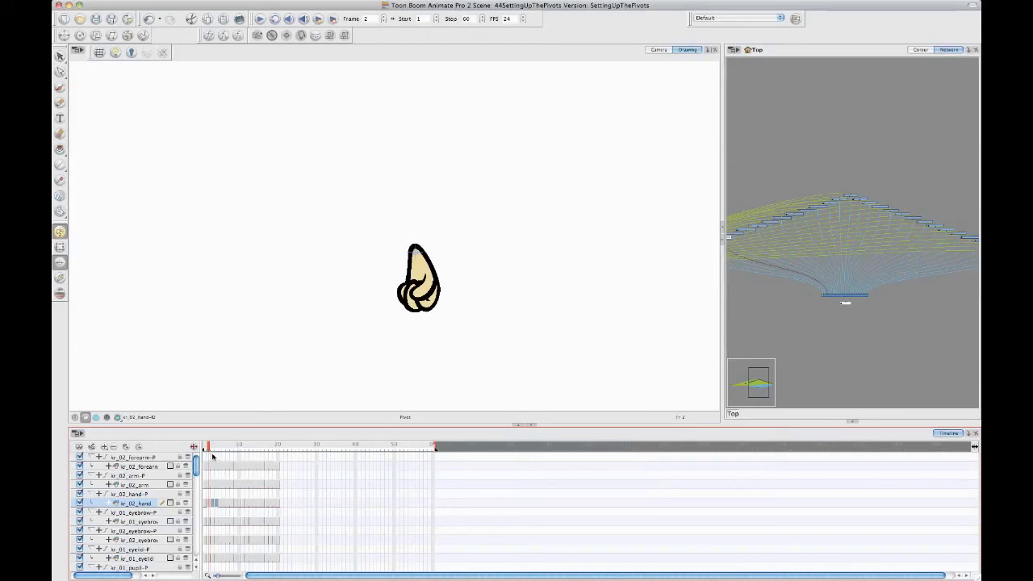
mouse_move(209, 445)
mouse_down()
mouse_move(223, 446)
mouse_move(193, 447)
mouse_up()
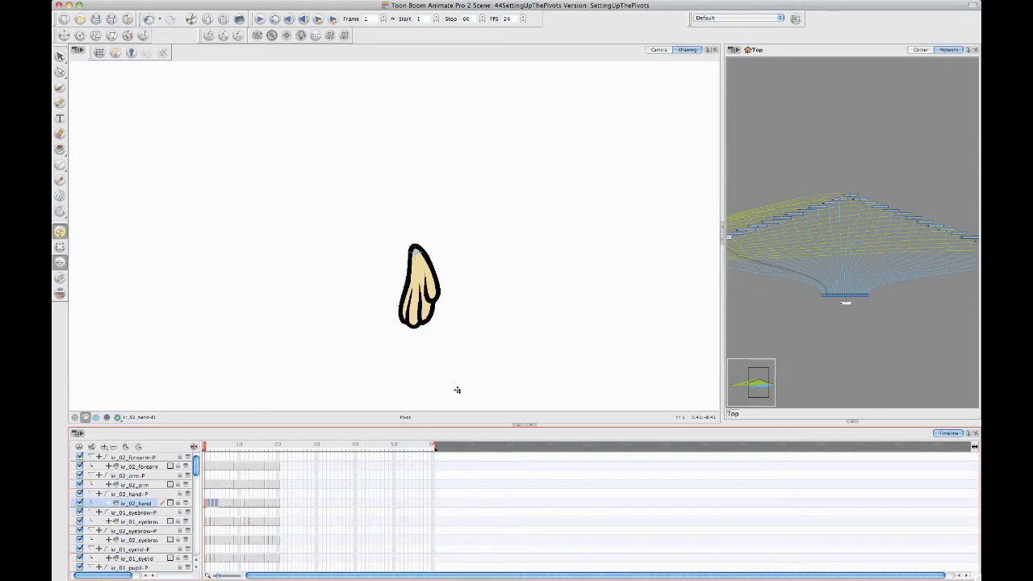
- Return to the Camera view and use the Transform tool to select the kr_02_hand drawing and its parent peg
click(659, 50)
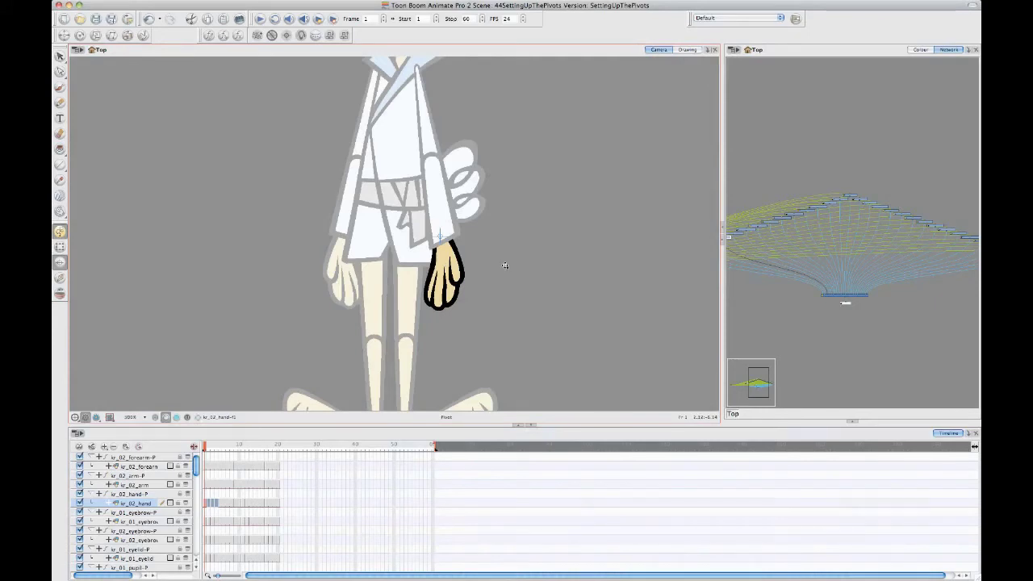
drag(503, 265, 473, 258)
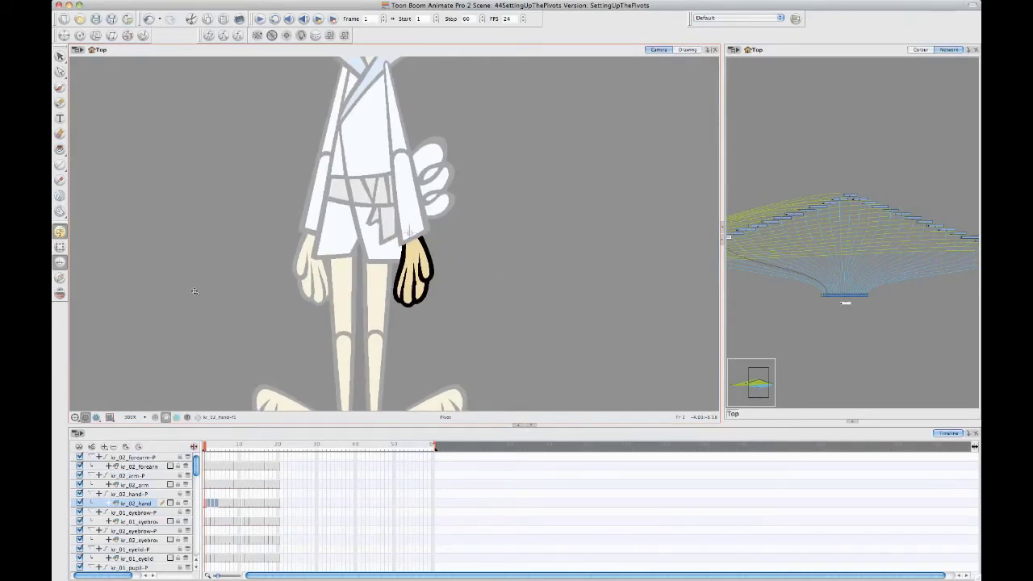
click(59, 246)
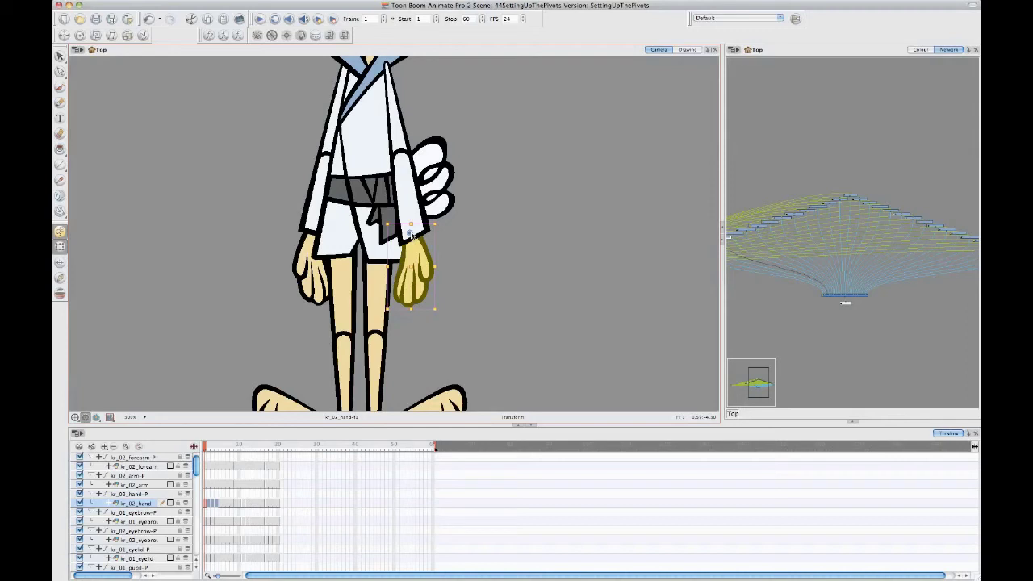
click(460, 293)
click(427, 275)
key(b)
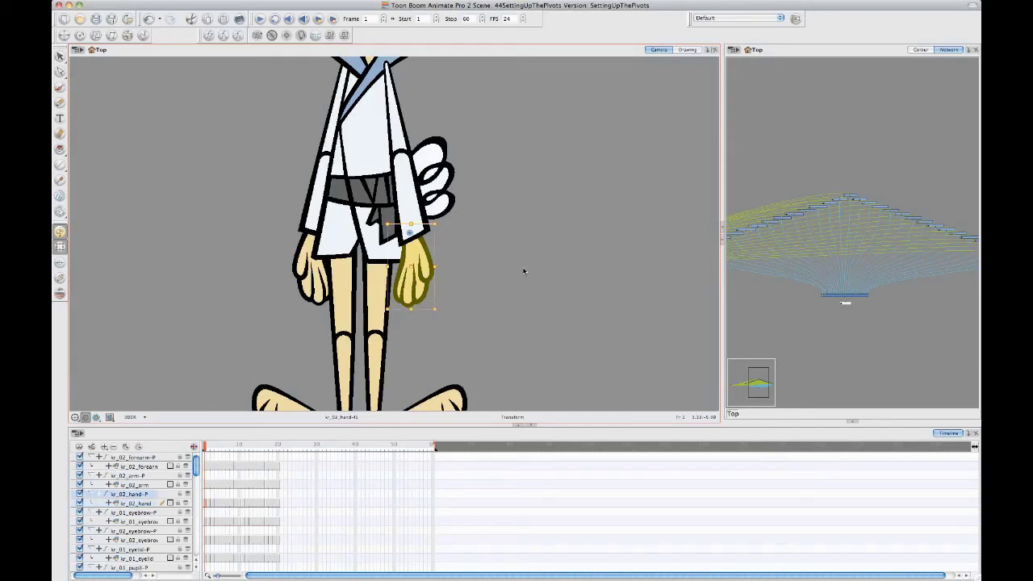
- Try rotating the kr_02_hand-P peg about a temporary pivot above and outside the hand, reselect the hand, and undo the transformation
click(524, 271)
click(430, 270)
key(b)
click(503, 155)
mouse_move(382, 314)
mouse_down()
mouse_move(462, 351)
mouse_move(559, 346)
mouse_up()
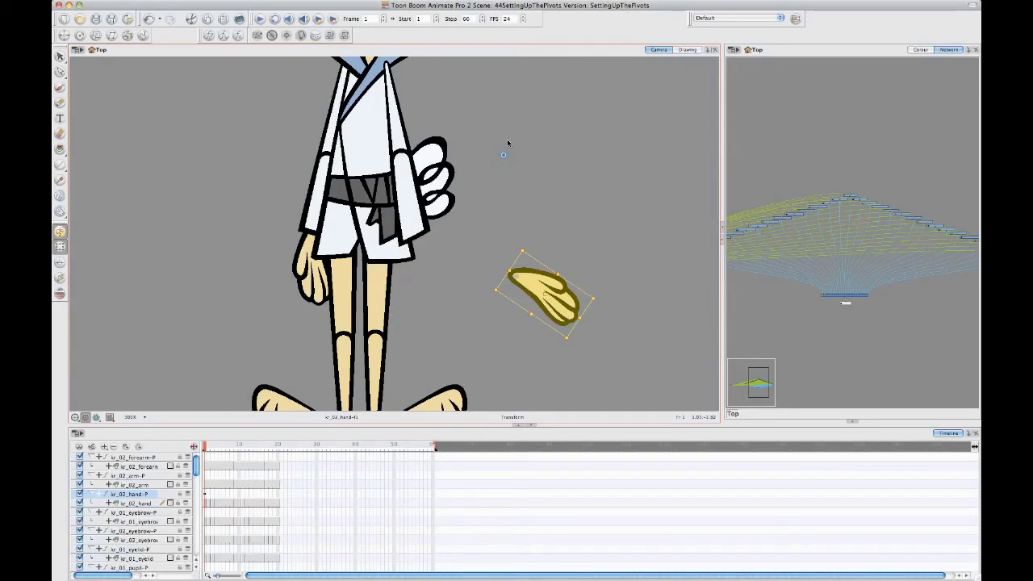
click(575, 197)
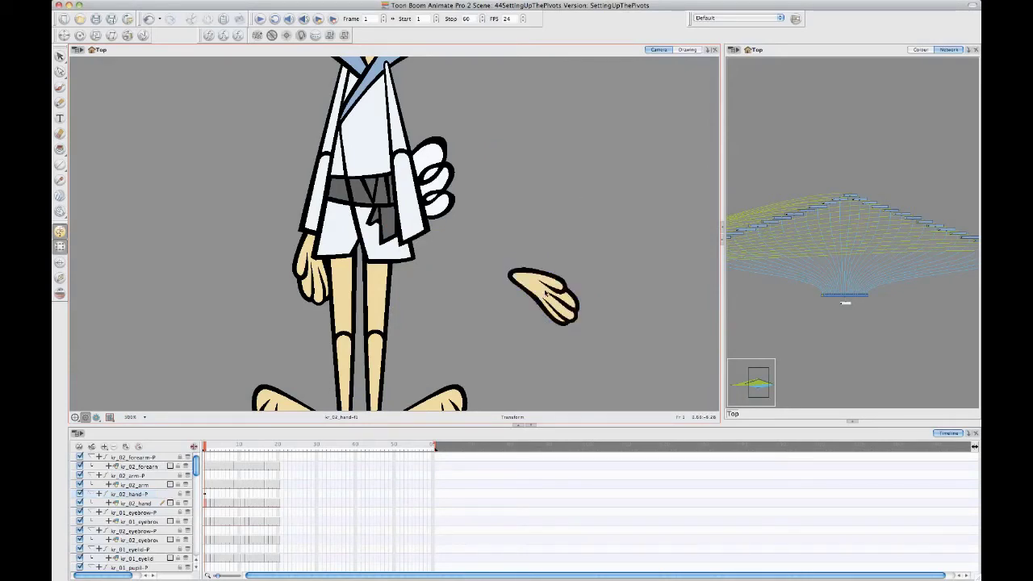
click(541, 289)
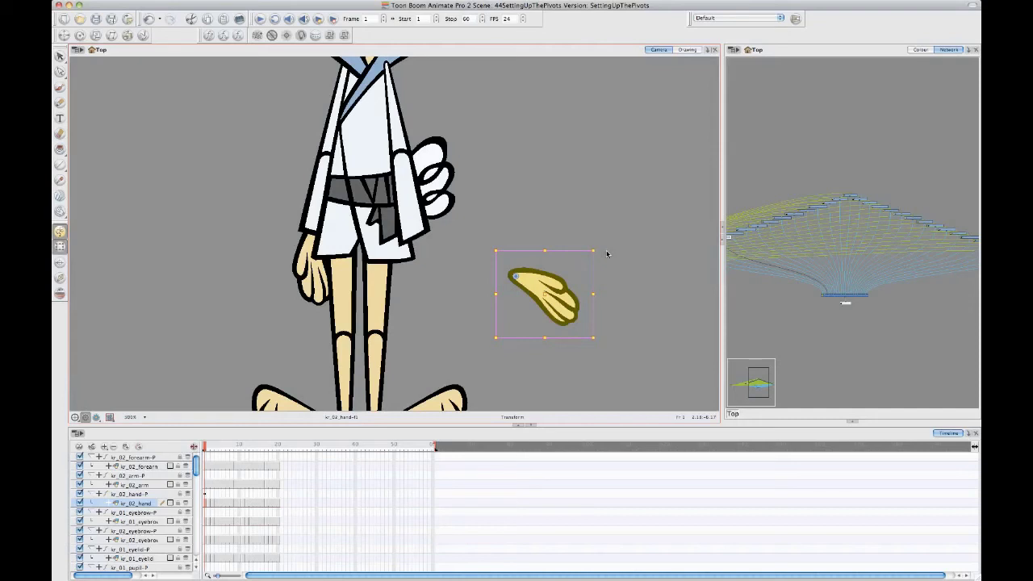
key(ctrl+z)
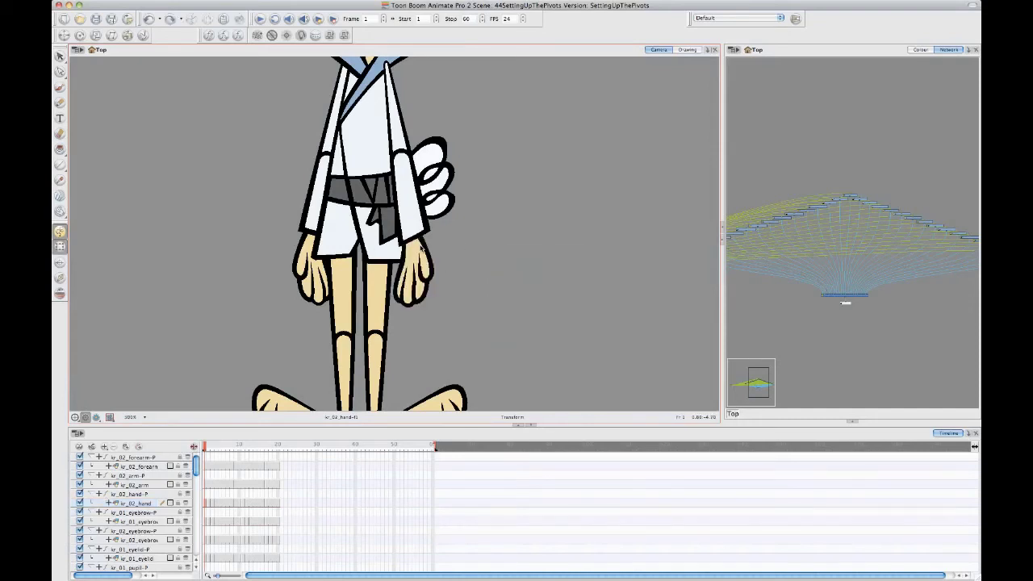
- Reselect the hand, move its temporary pivot above and outside the wrist, and rotate the hand away from the arm about it
click(421, 255)
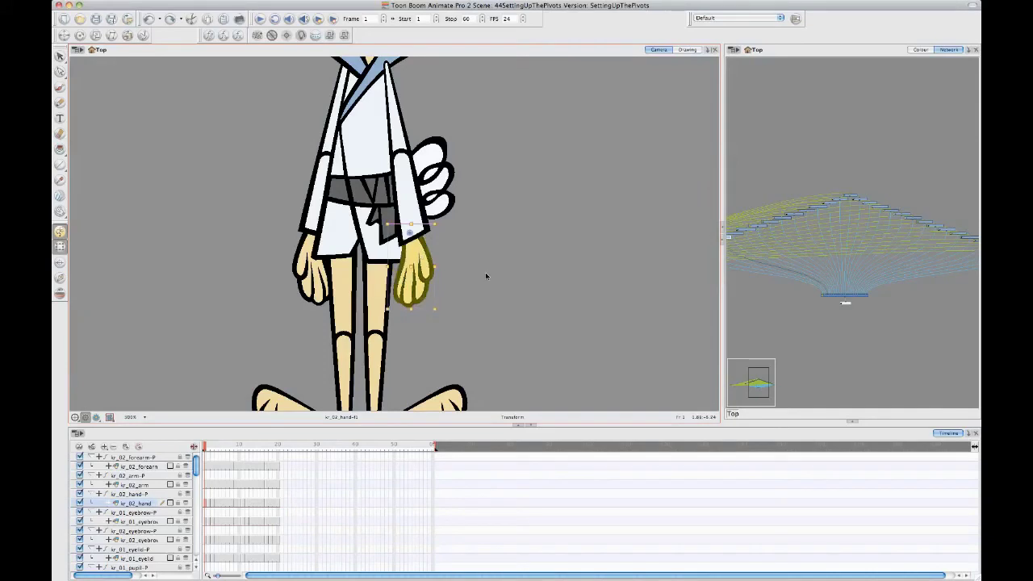
click(494, 179)
drag(444, 309, 526, 307)
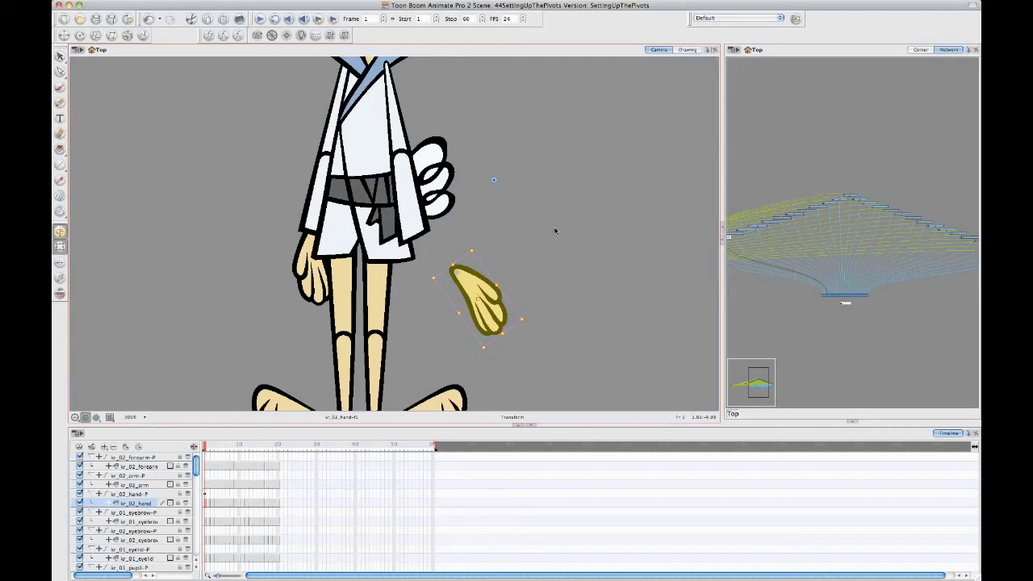
- Undo the hand's rotation and create a new scene named NewScene, leaving the current scene's changes unsaved
key(ctrl+z)
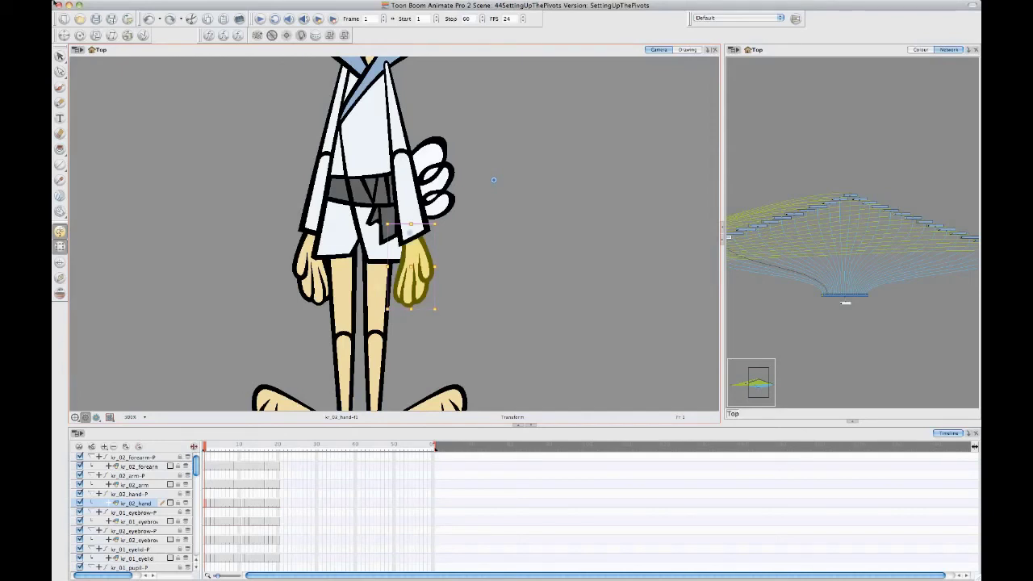
click(64, 22)
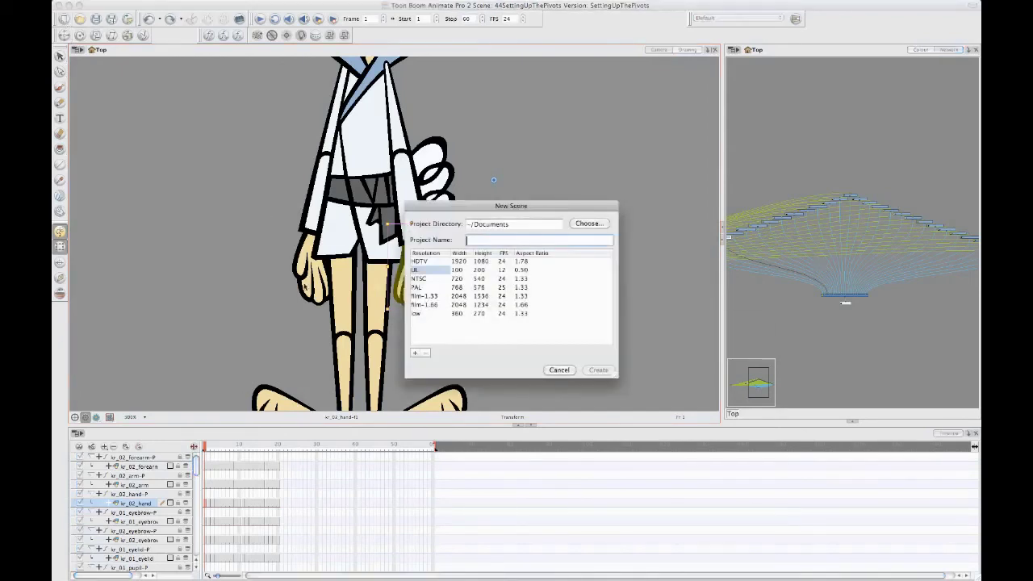
text(NewScene)
click(604, 371)
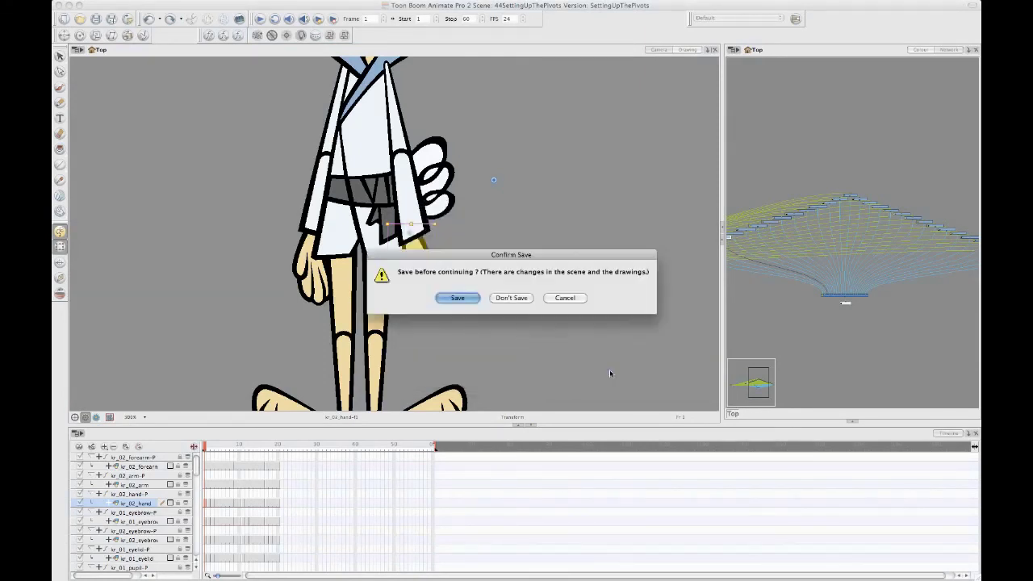
click(512, 298)
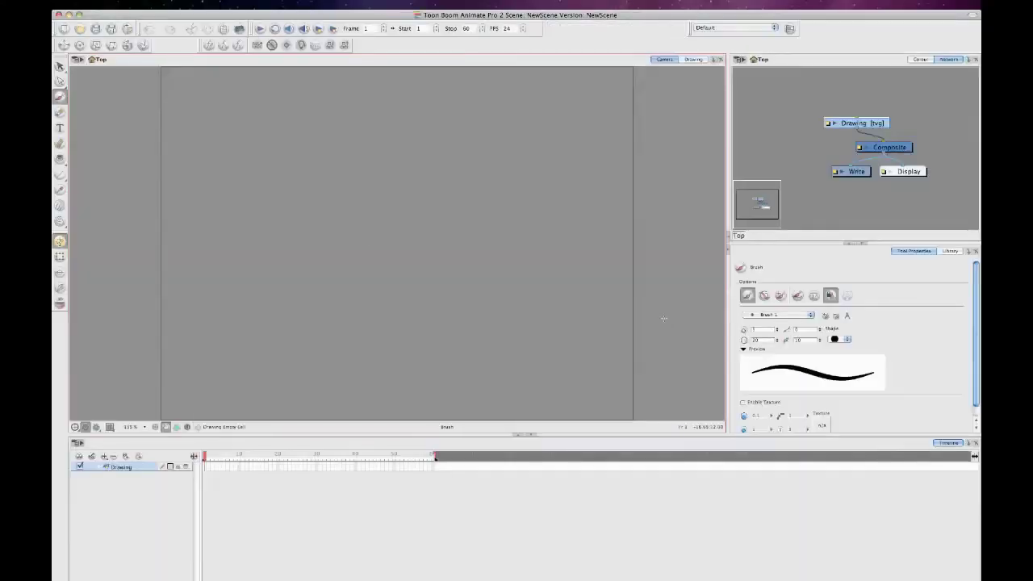
- Draw a tall upright rectangle in the left half of the camera frame and fill it with White
click(60, 174)
click(85, 187)
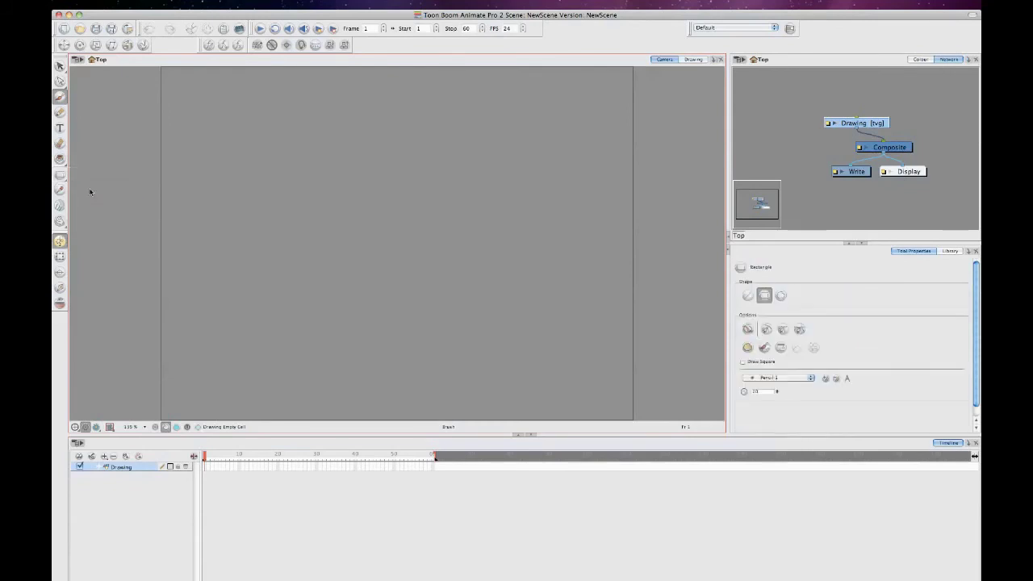
drag(247, 173, 328, 326)
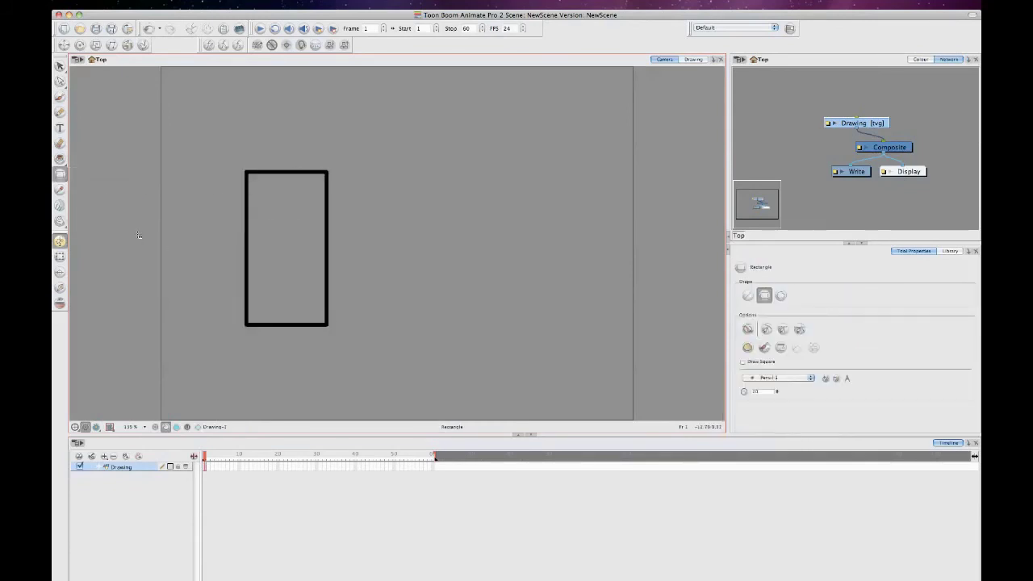
click(59, 158)
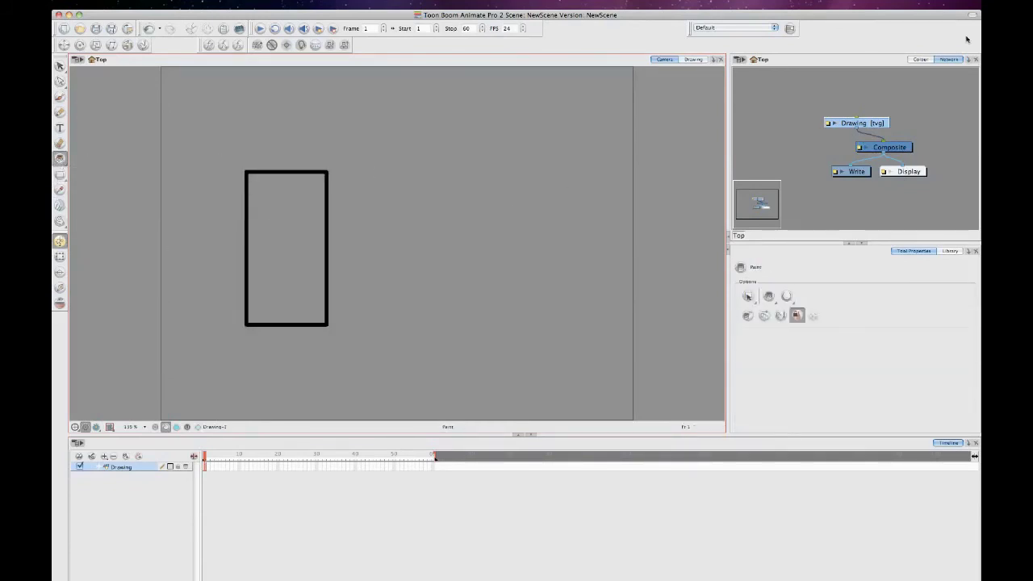
click(921, 59)
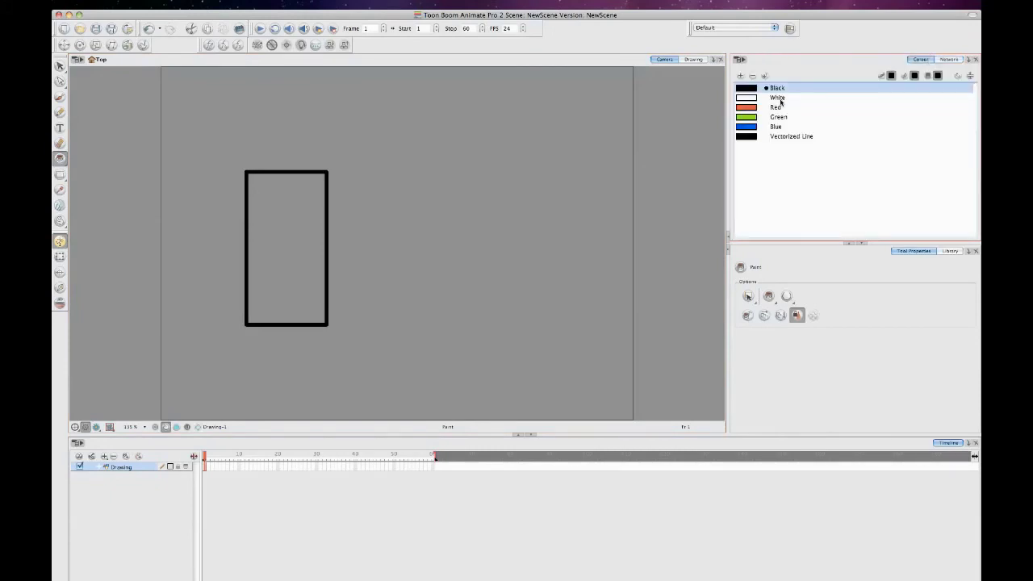
click(747, 98)
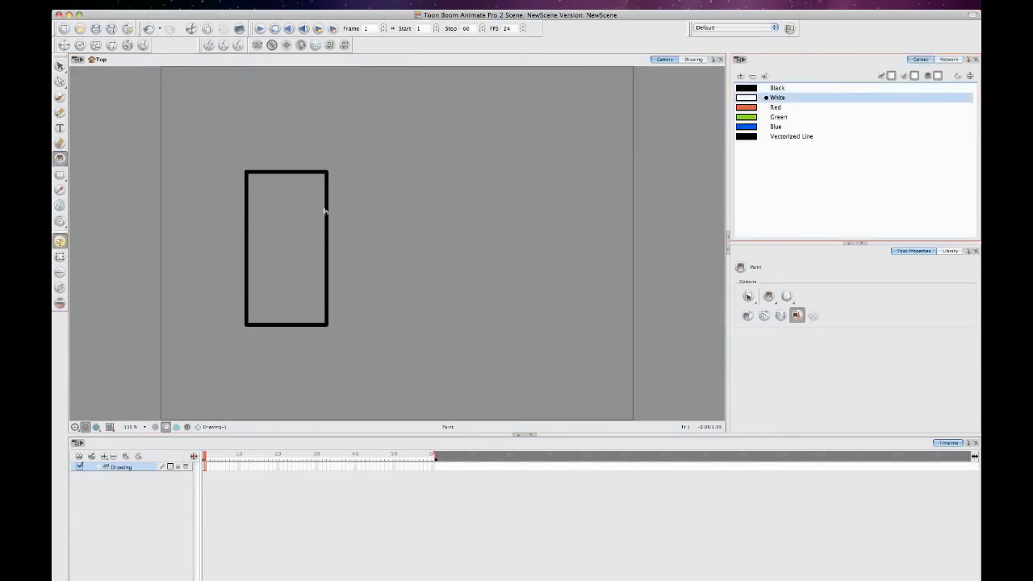
click(294, 226)
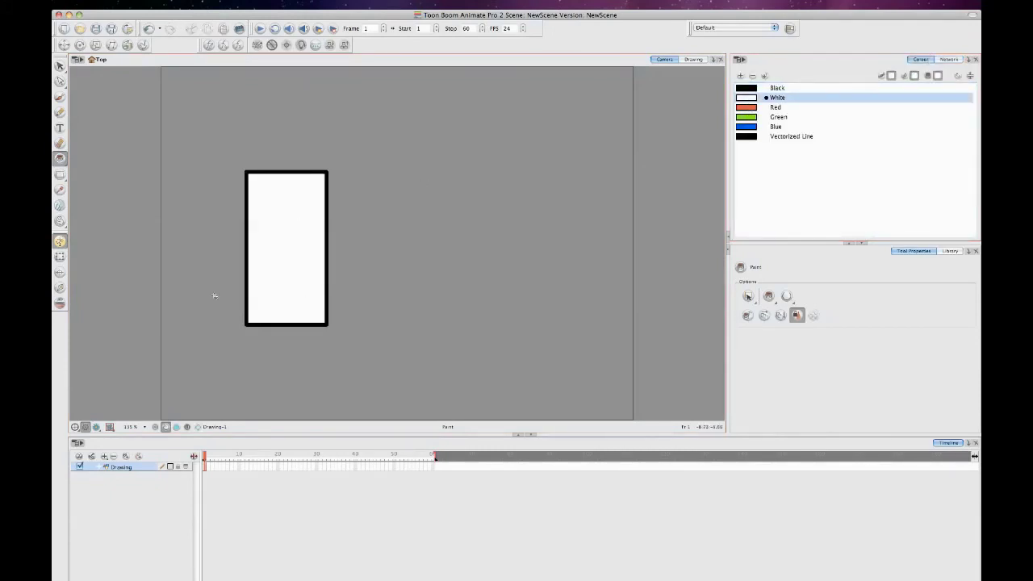
- Place the drawing's pivot at the middle of the rectangle's bottom edge and move the rectangle slightly up and to the right
click(59, 275)
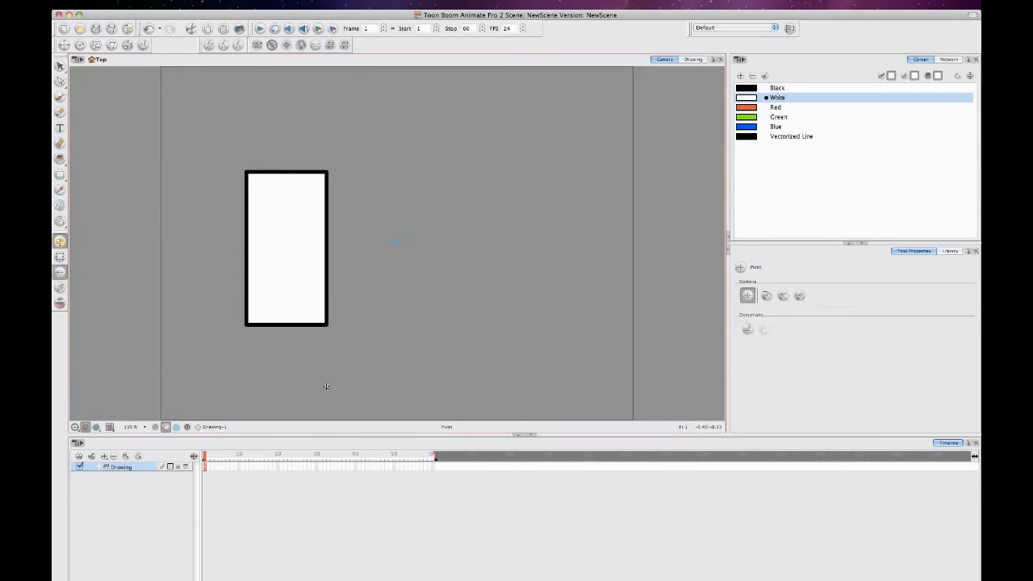
click(285, 326)
click(59, 256)
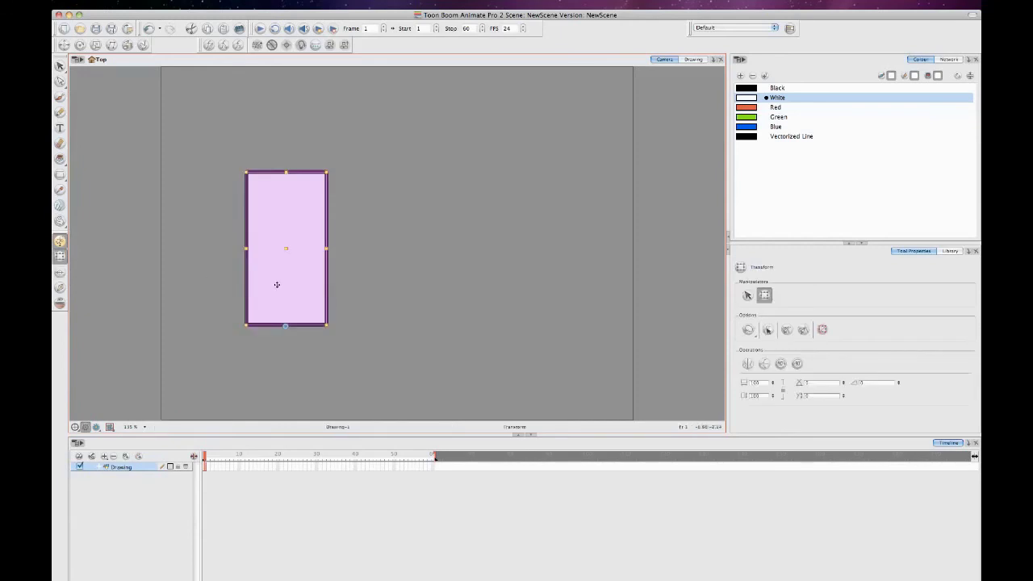
drag(276, 284, 301, 270)
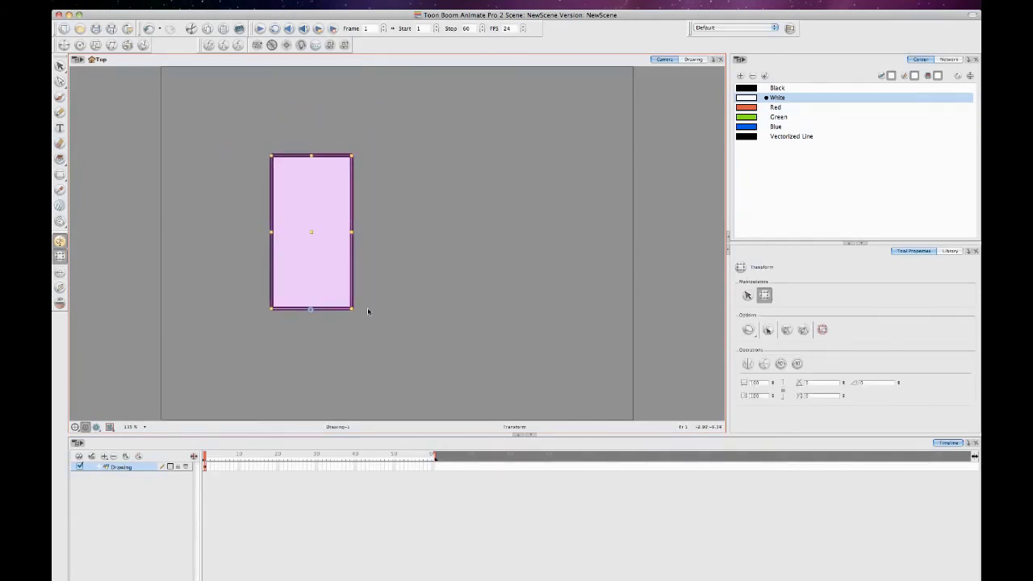
- Extend the drawing's exposure to frame 20 and rotate the rectangle there about 90° clockwise about a temporary pivot below it
click(278, 468)
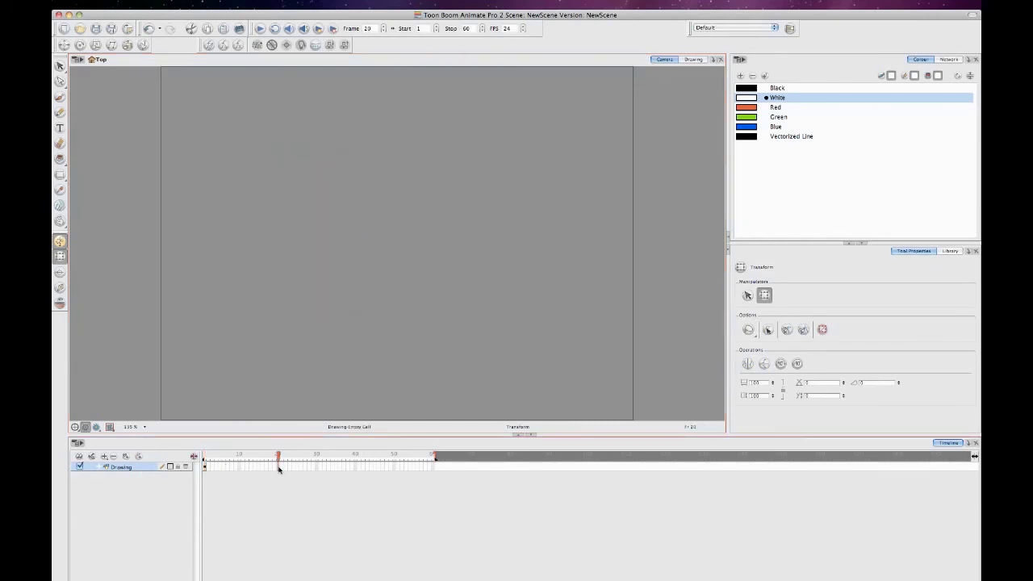
key(F5)
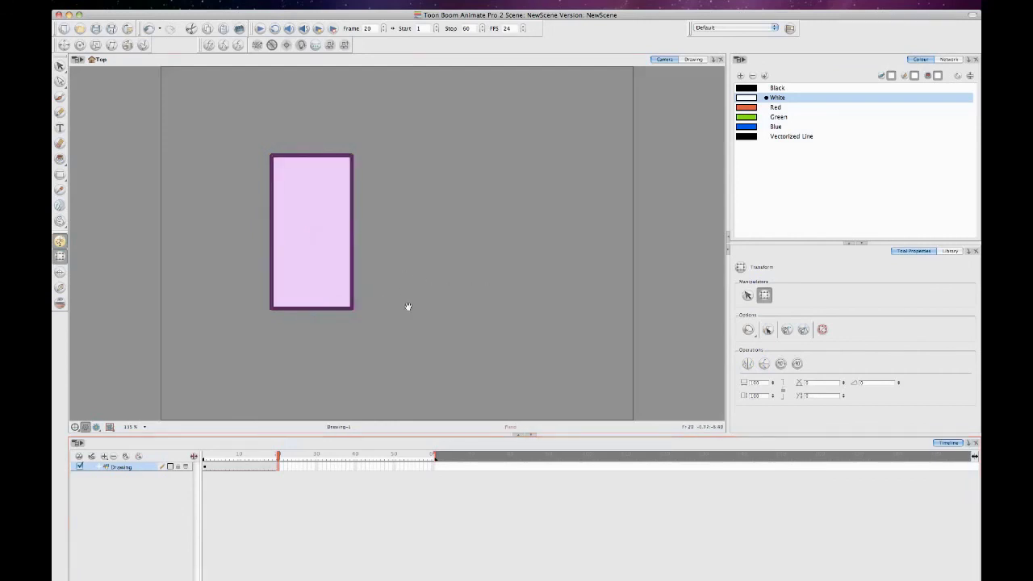
drag(408, 308, 422, 289)
key(2)
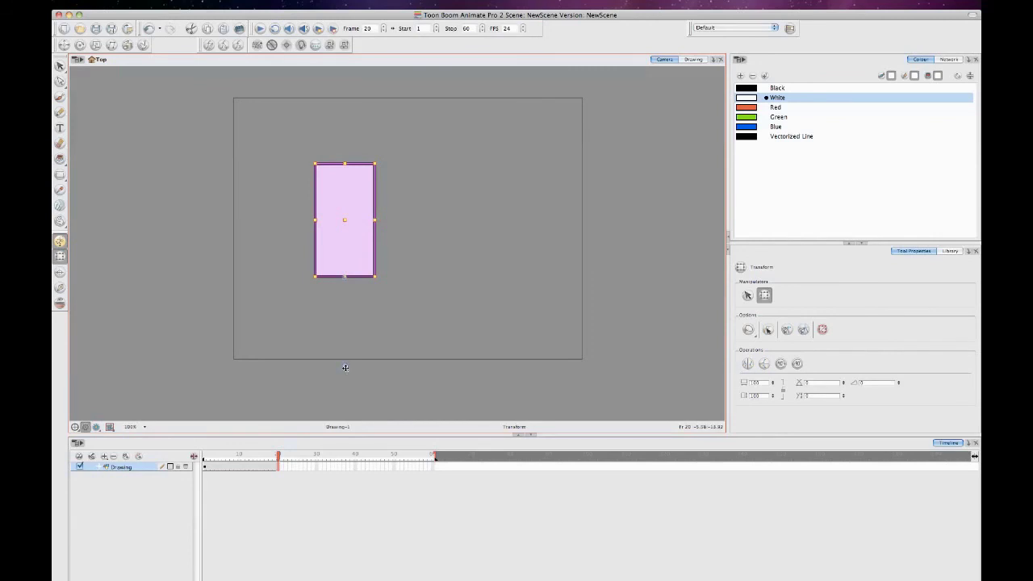
mouse_move(383, 159)
mouse_down()
mouse_move(444, 179)
mouse_move(574, 320)
mouse_move(576, 405)
mouse_up()
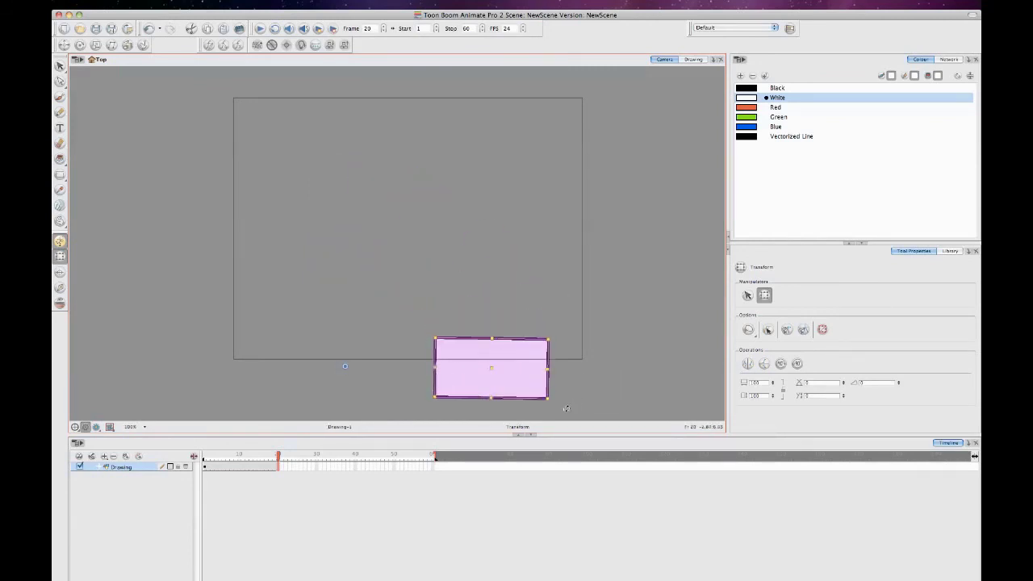
- Scrub the timeline between frames 1 and 20 to examine how the rectangle moves between the two keyframes
click(273, 459)
drag(273, 458, 189, 468)
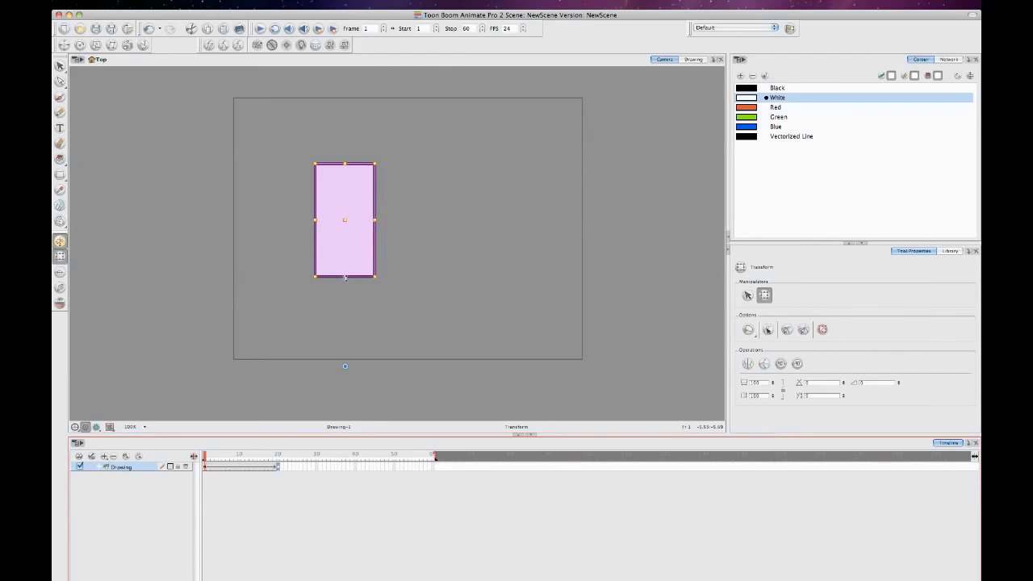
click(204, 468)
right_click(250, 452)
click(207, 457)
drag(205, 457, 280, 466)
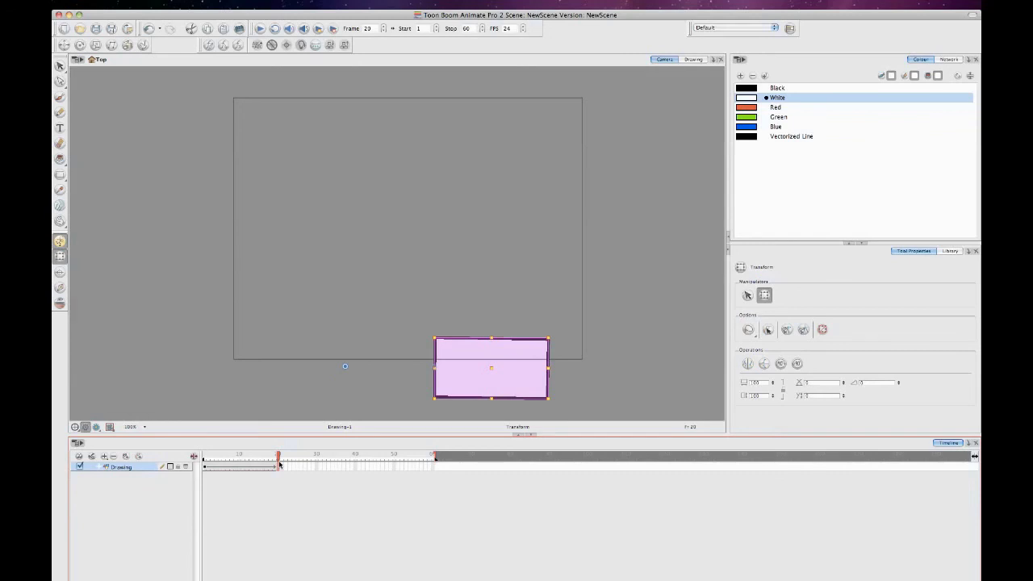
drag(280, 465, 239, 465)
- Move the rectangle straight up at frame 10 and reselect it at frame 1 to reset its temporary pivot
key(ctrl+z)
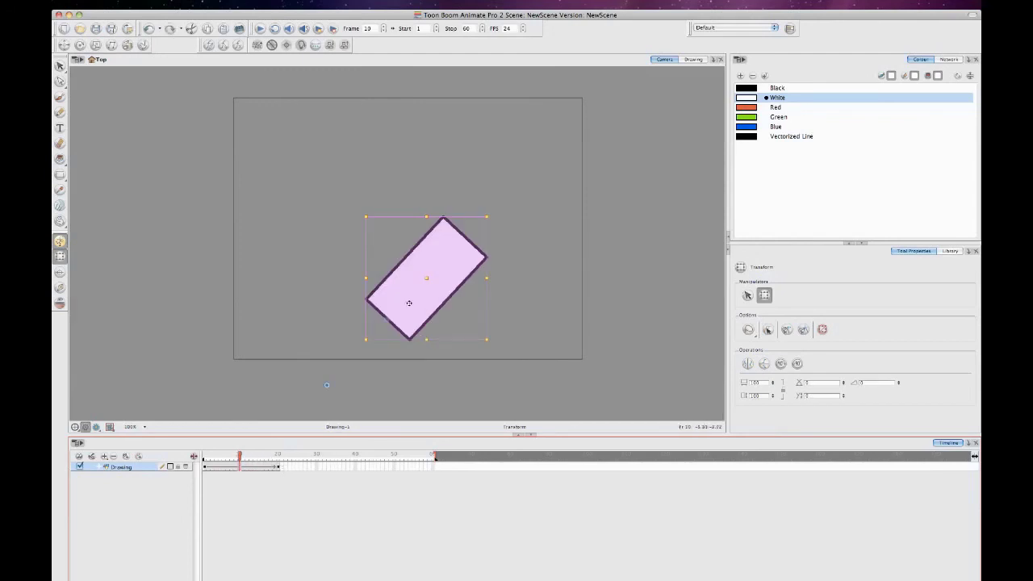
drag(409, 303, 410, 265)
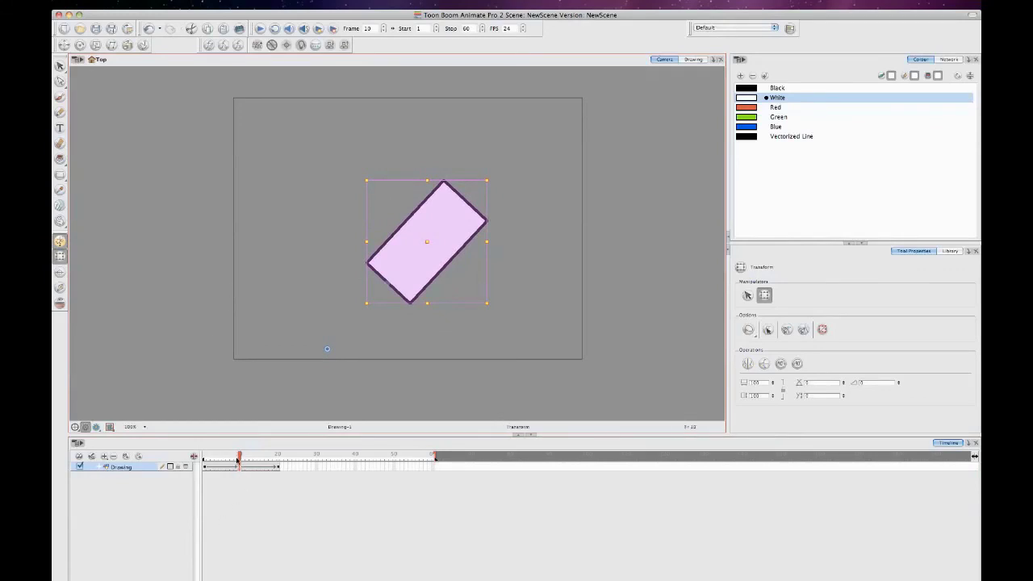
drag(239, 457, 192, 460)
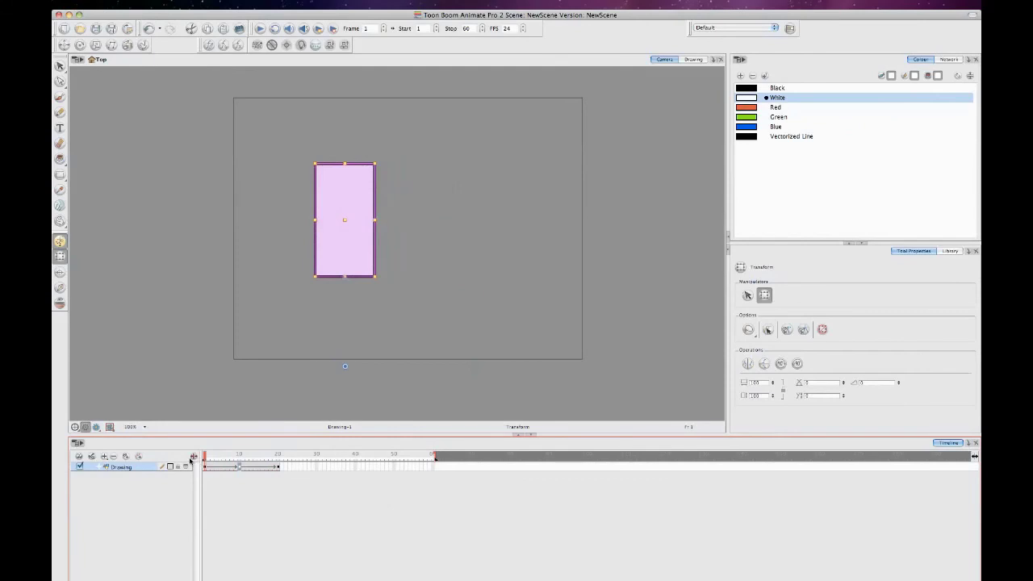
click(545, 267)
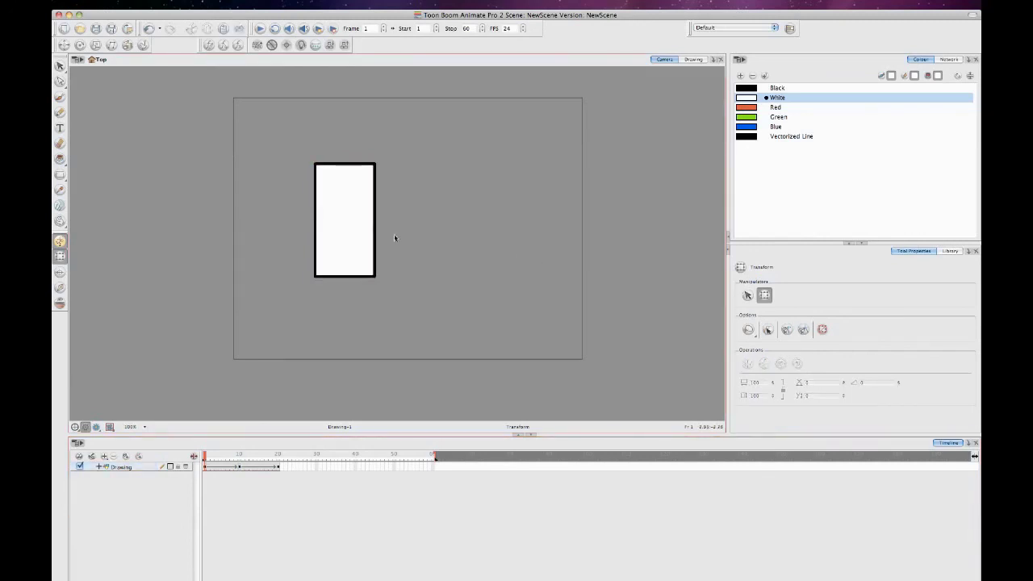
click(353, 234)
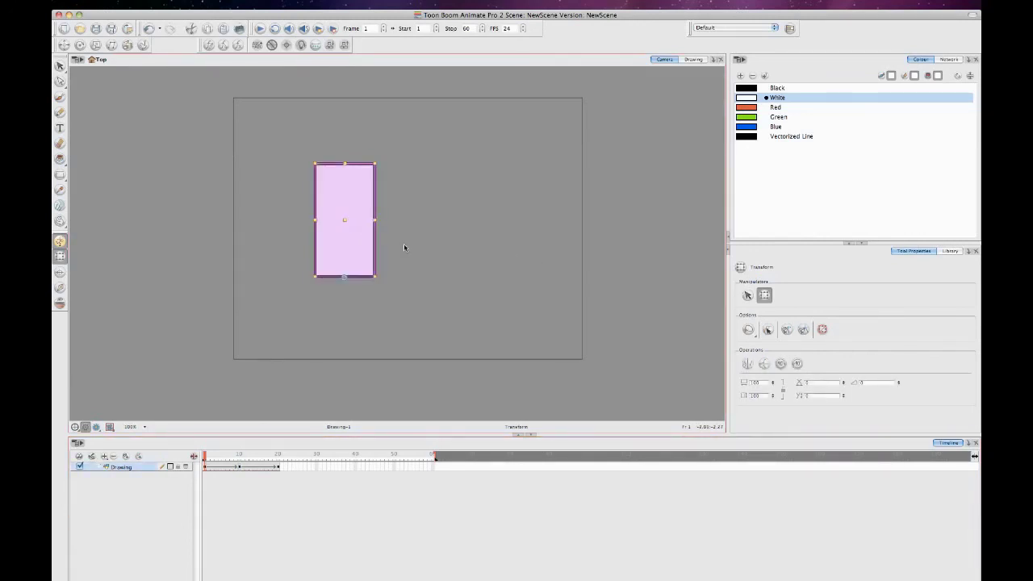